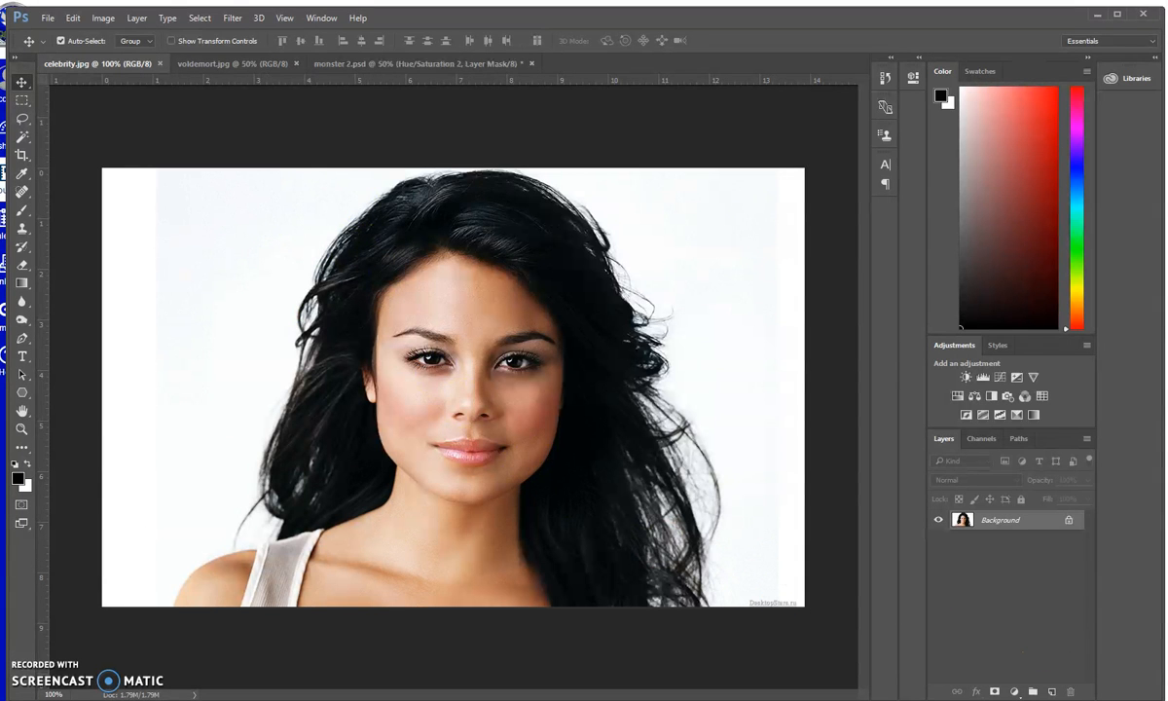
Add a new empty layer above the Background of celebrity.jpg and name it "nose"
click(1053, 692)
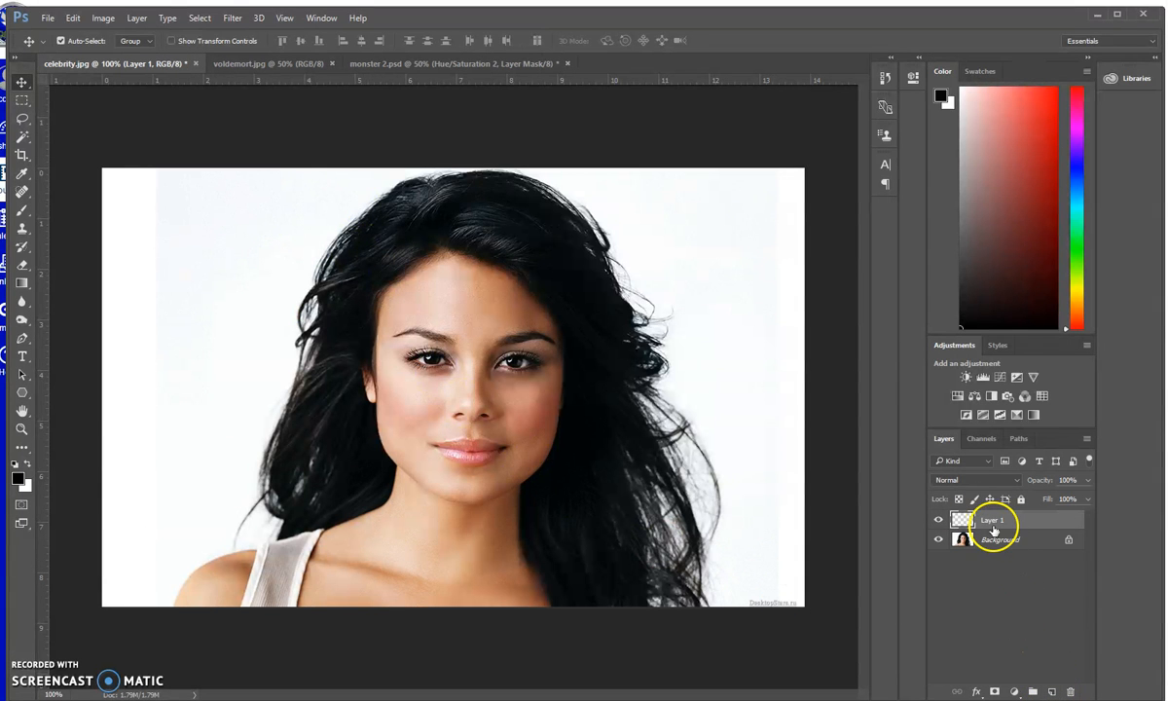
double_click(993, 521)
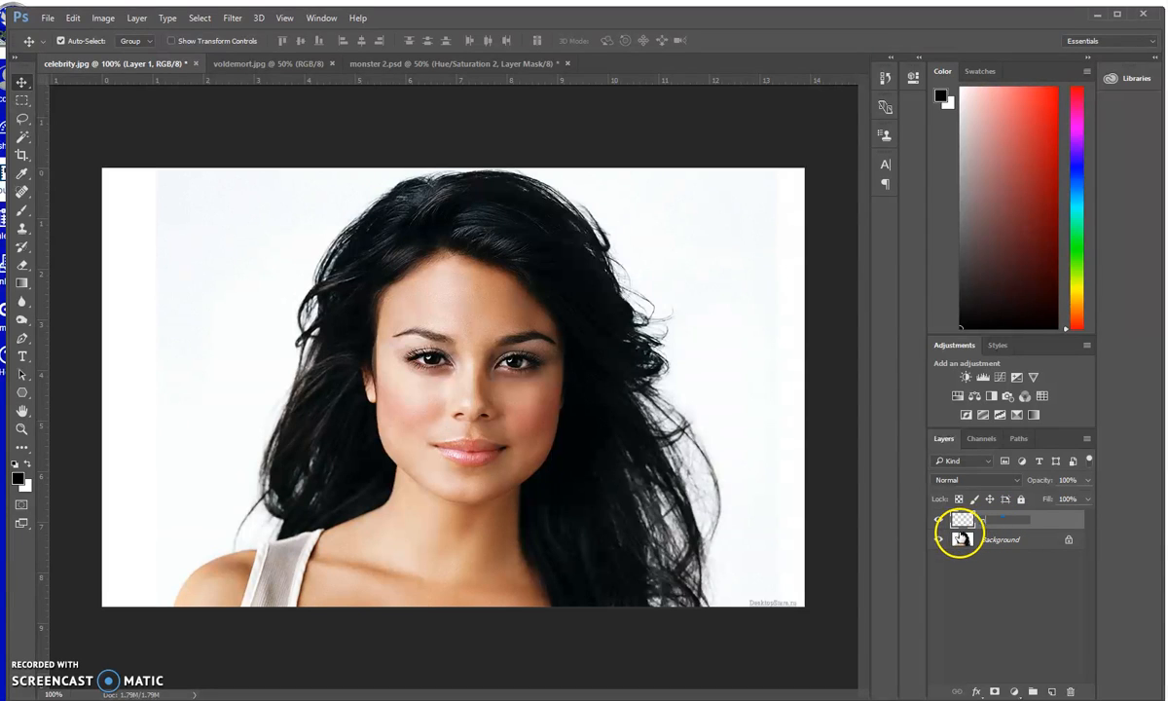
key(Return)
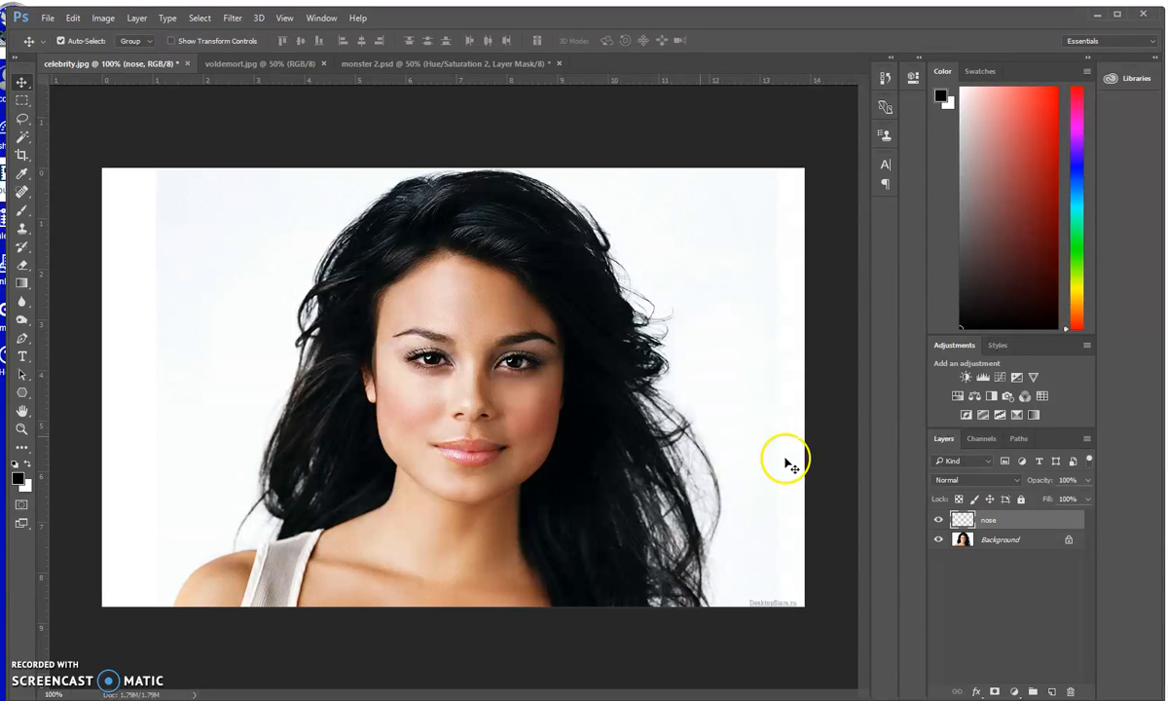
Clone the nose from voldemort.jpg onto the woman's nose on the nose layer of celebrity.jpg, using a 400 px Clone Stamp brush
click(210, 64)
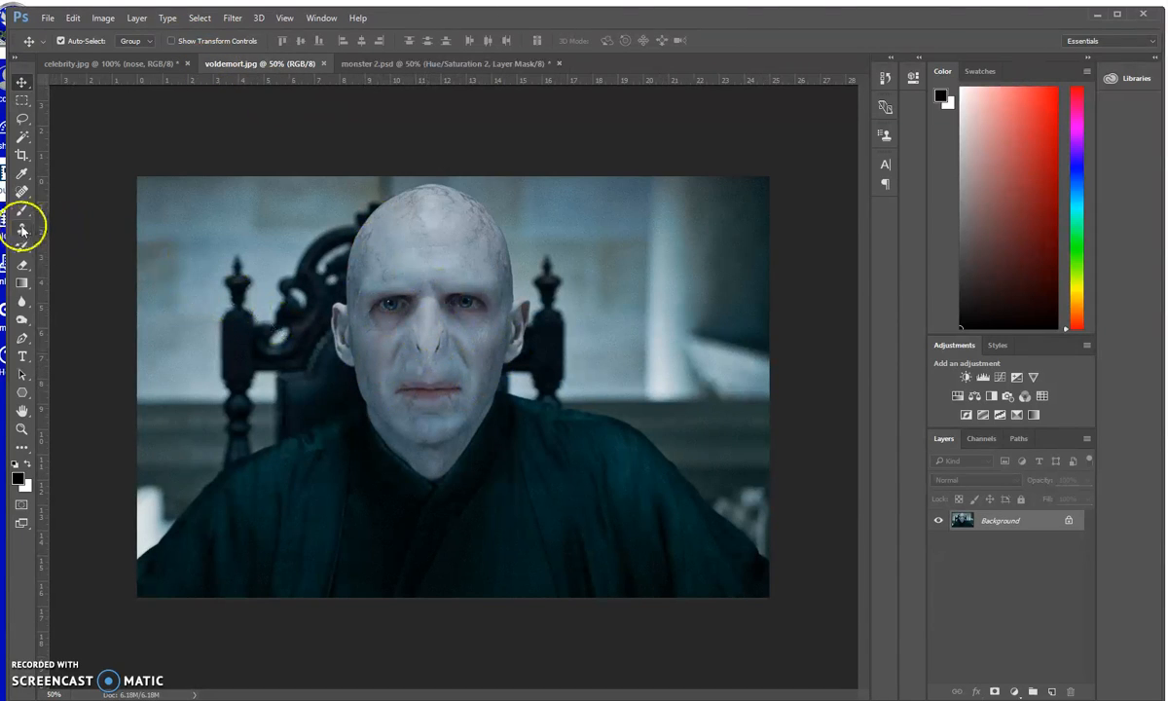
drag(20, 235, 78, 224)
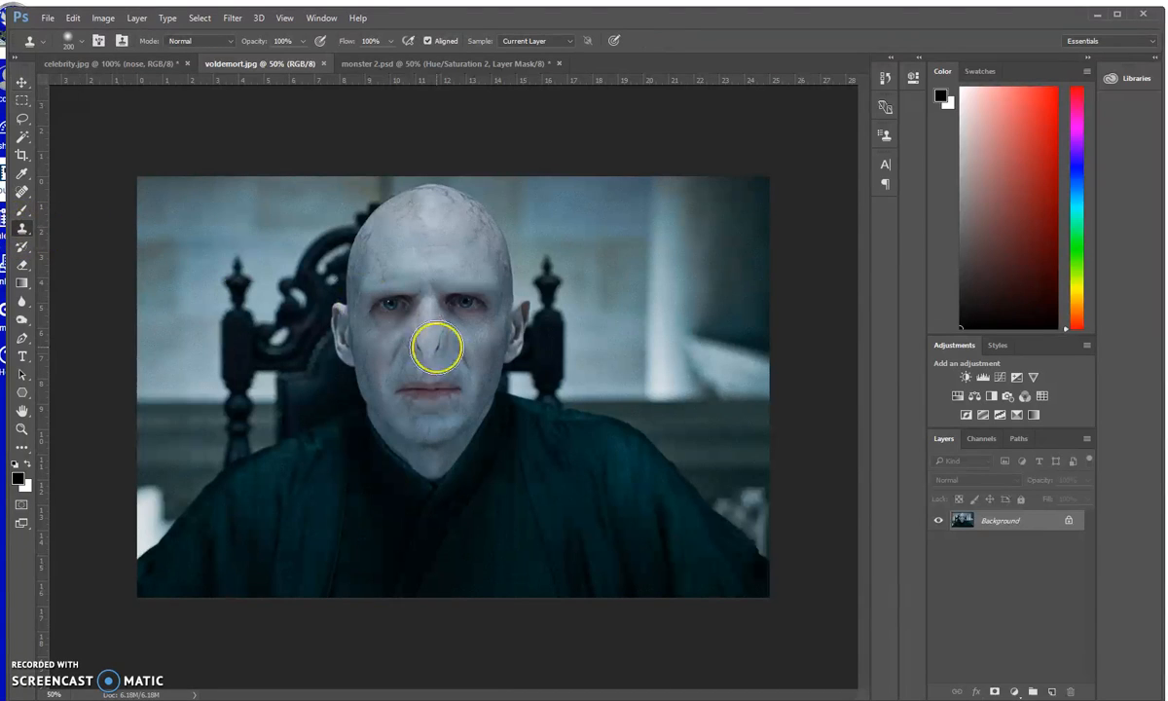
key(bracketright)
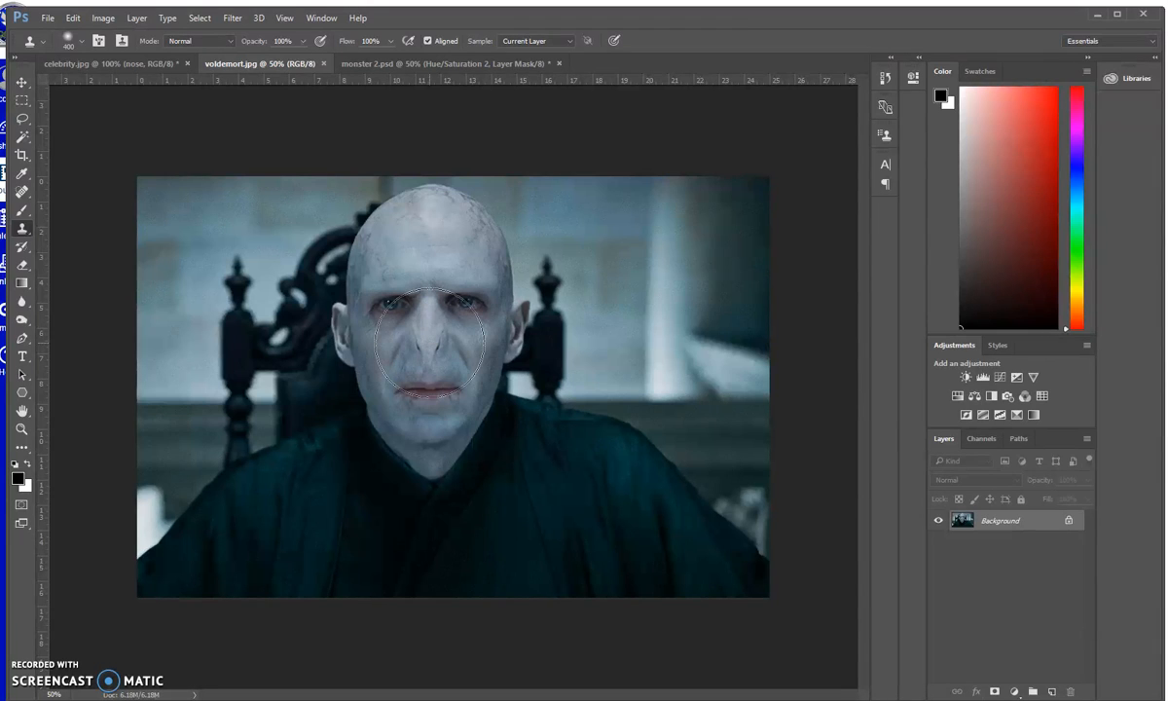
click(652, 331)
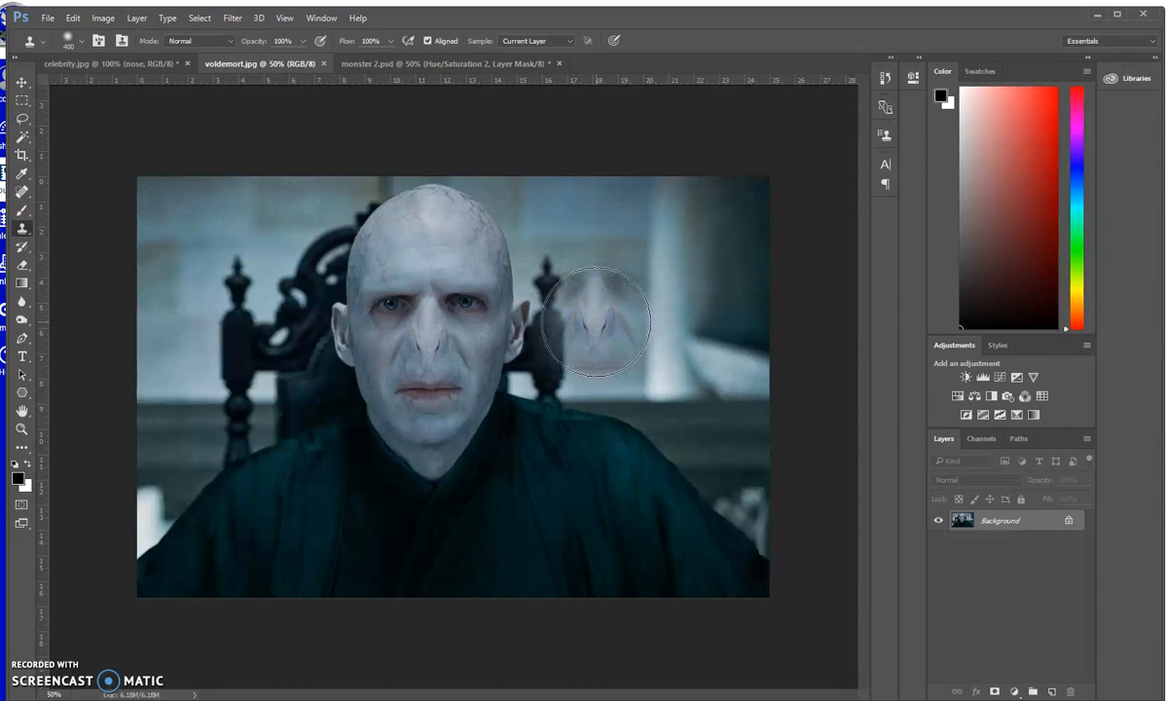
click(101, 66)
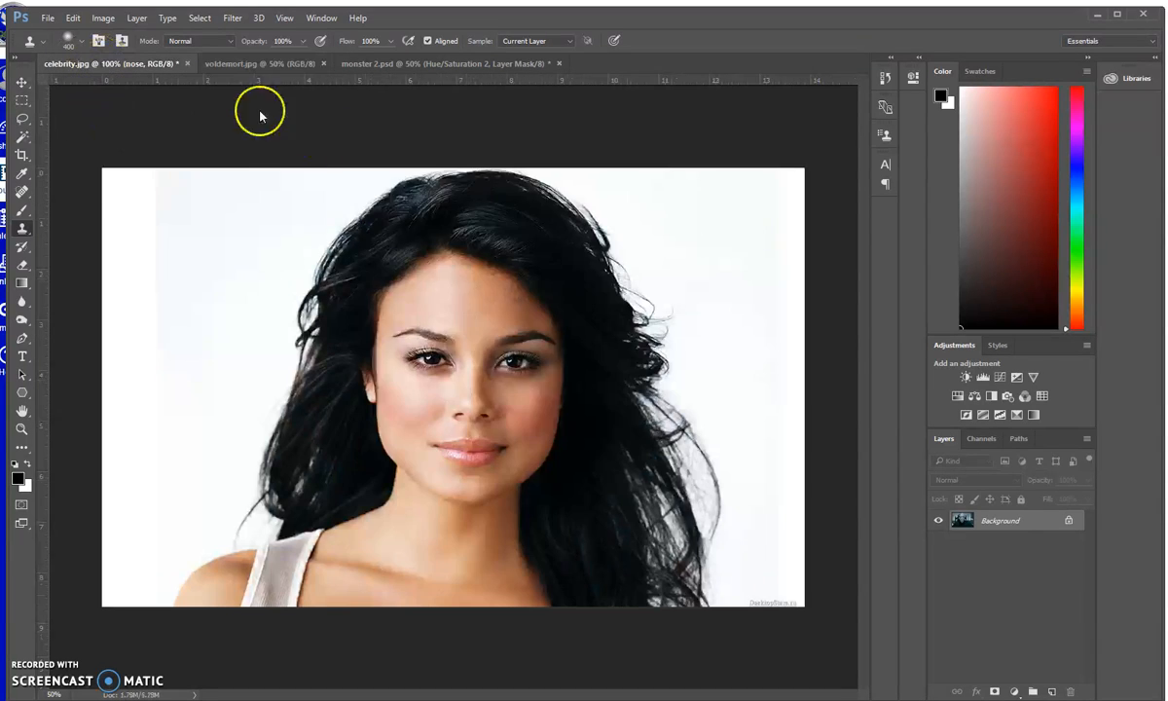
click(470, 414)
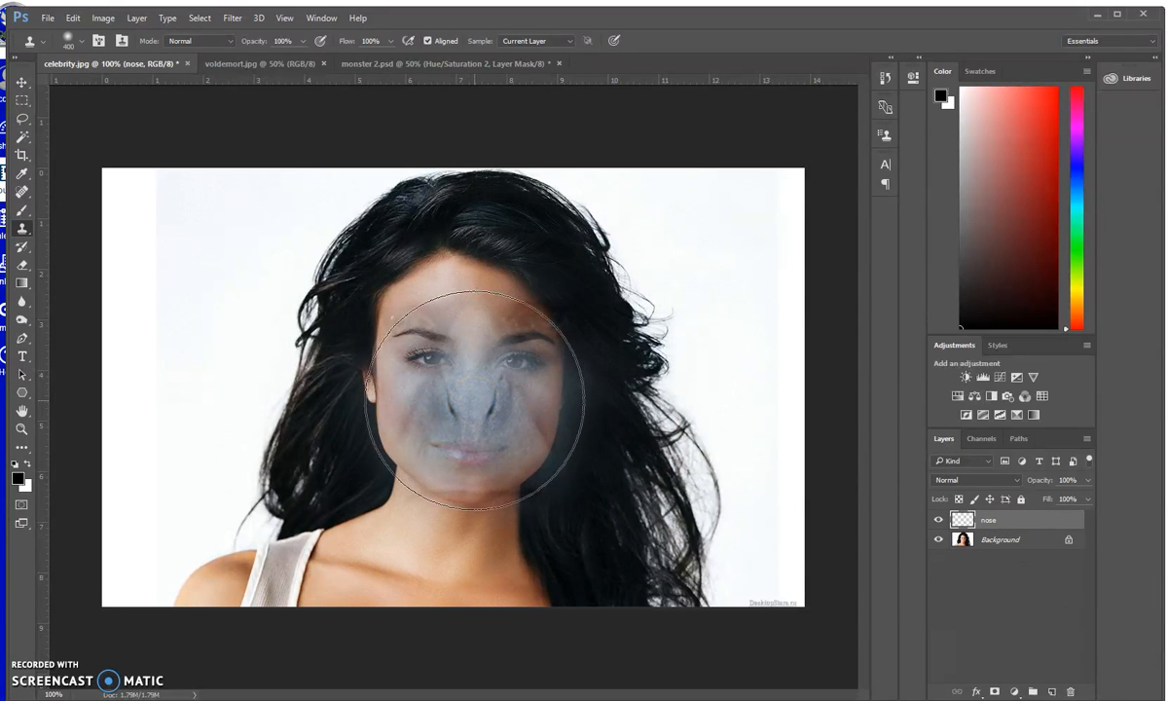
drag(475, 399, 474, 399)
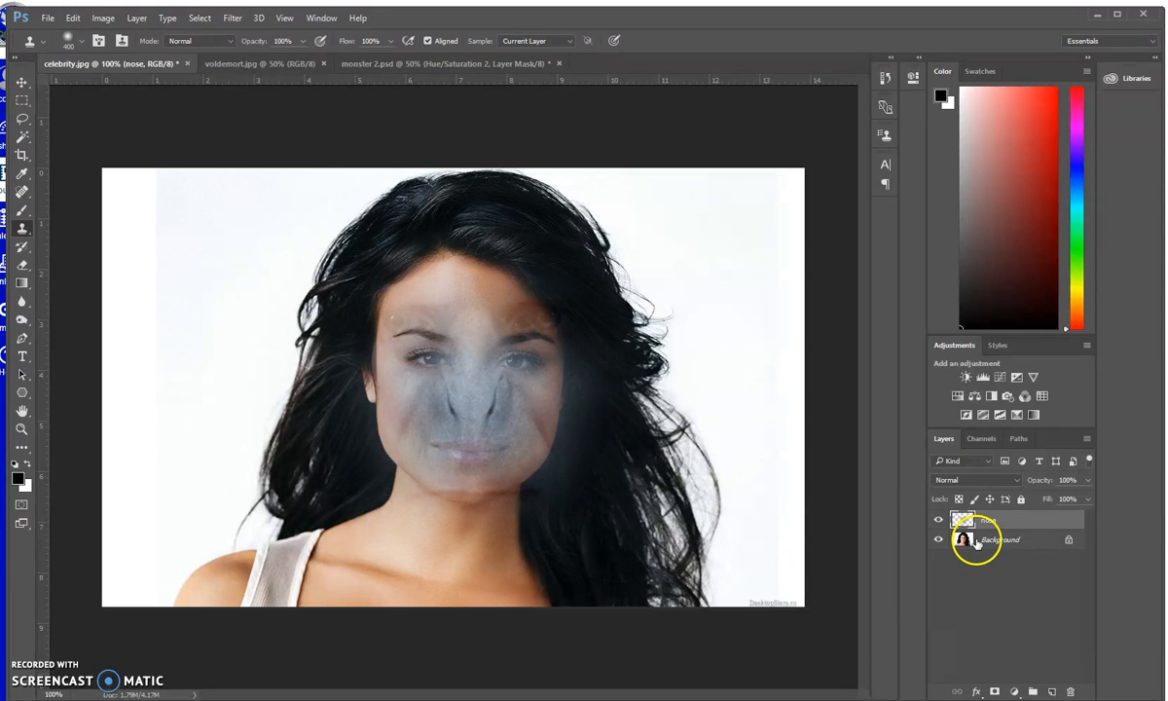
Scale the cloned nose to about 82% with Free Transform and reposition it over the woman's nose
key(ctrl+t)
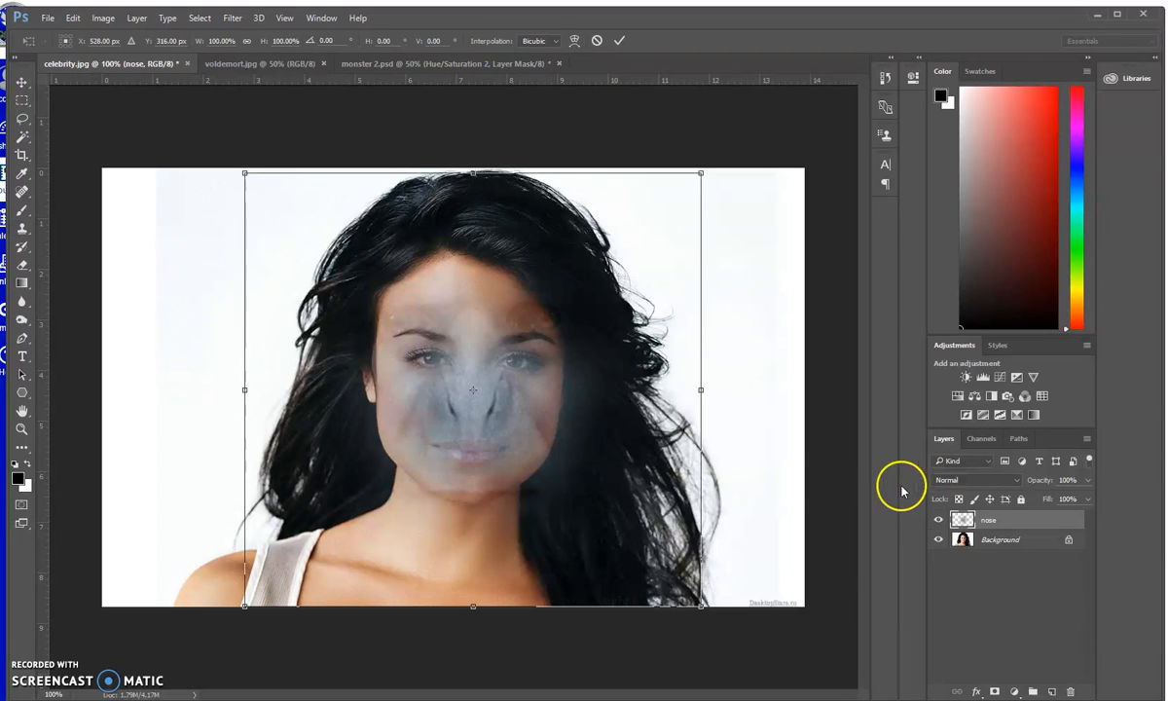
drag(701, 605, 620, 530)
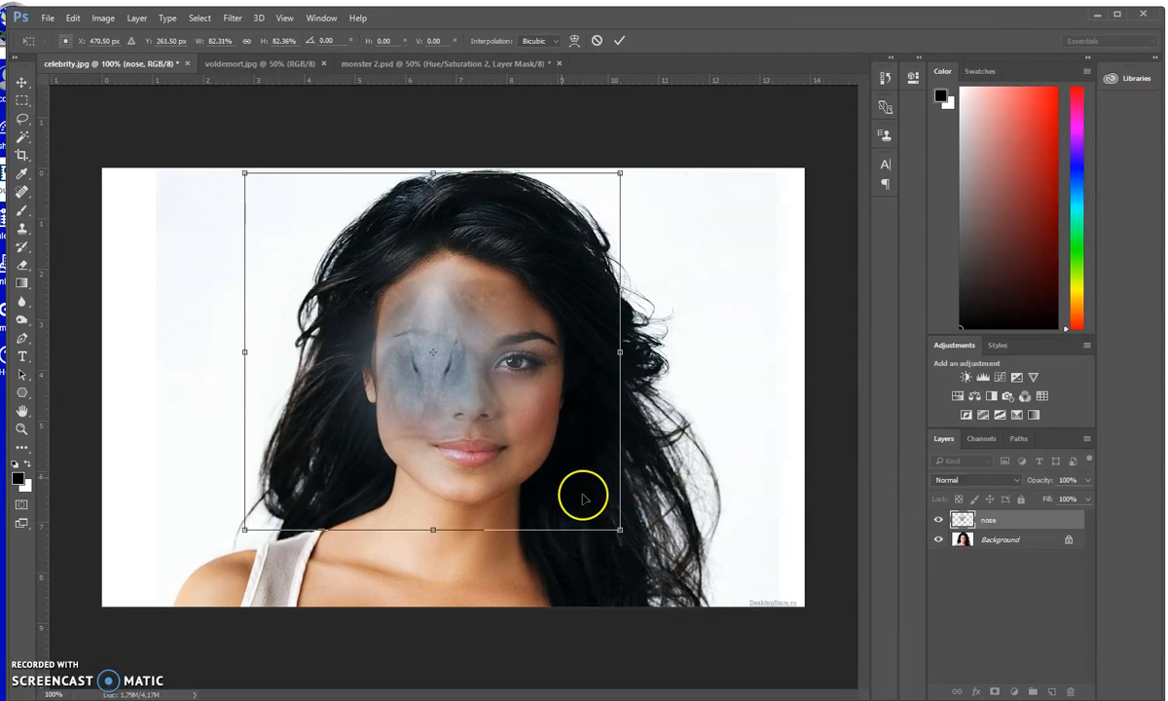
drag(438, 359, 477, 406)
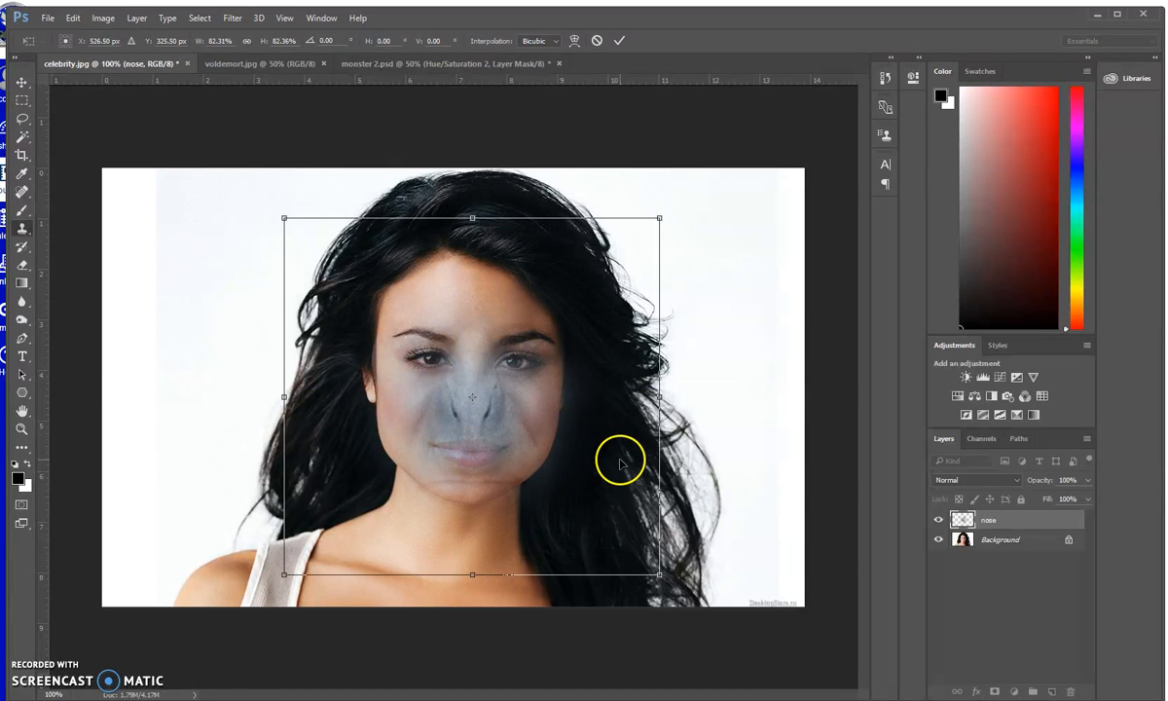
key(Return)
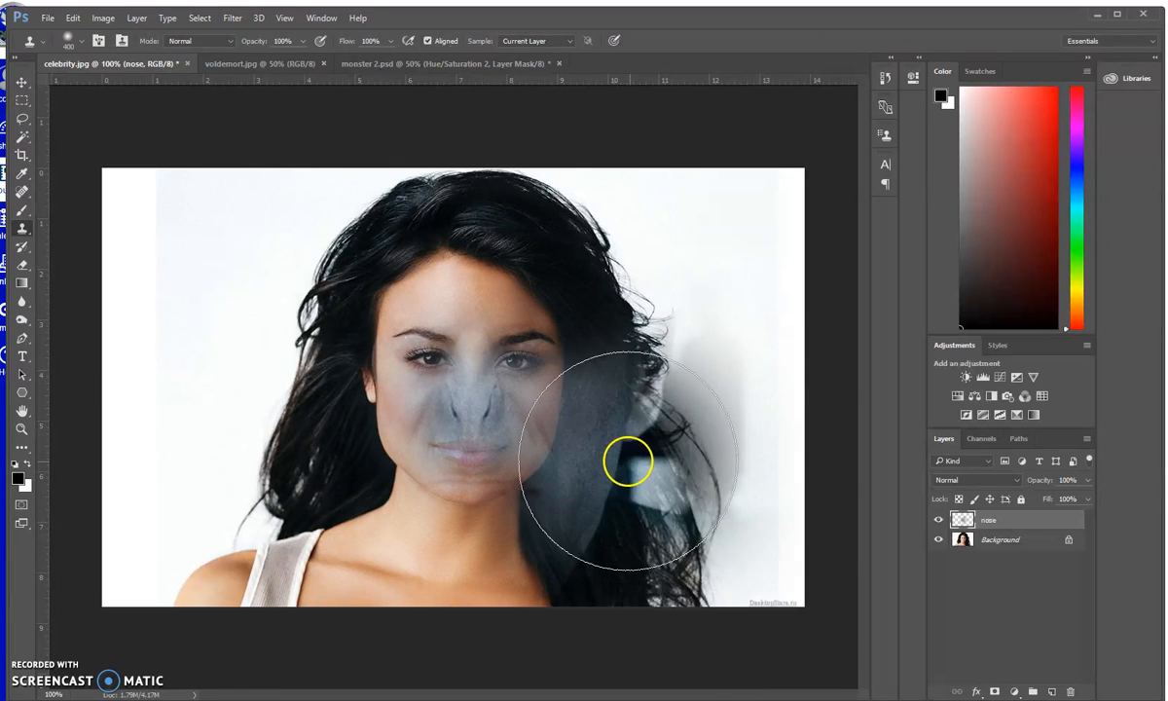
Add a layer mask to the nose layer and paint black with a soft 200 px brush to hide the areas around the cloned nose
click(995, 692)
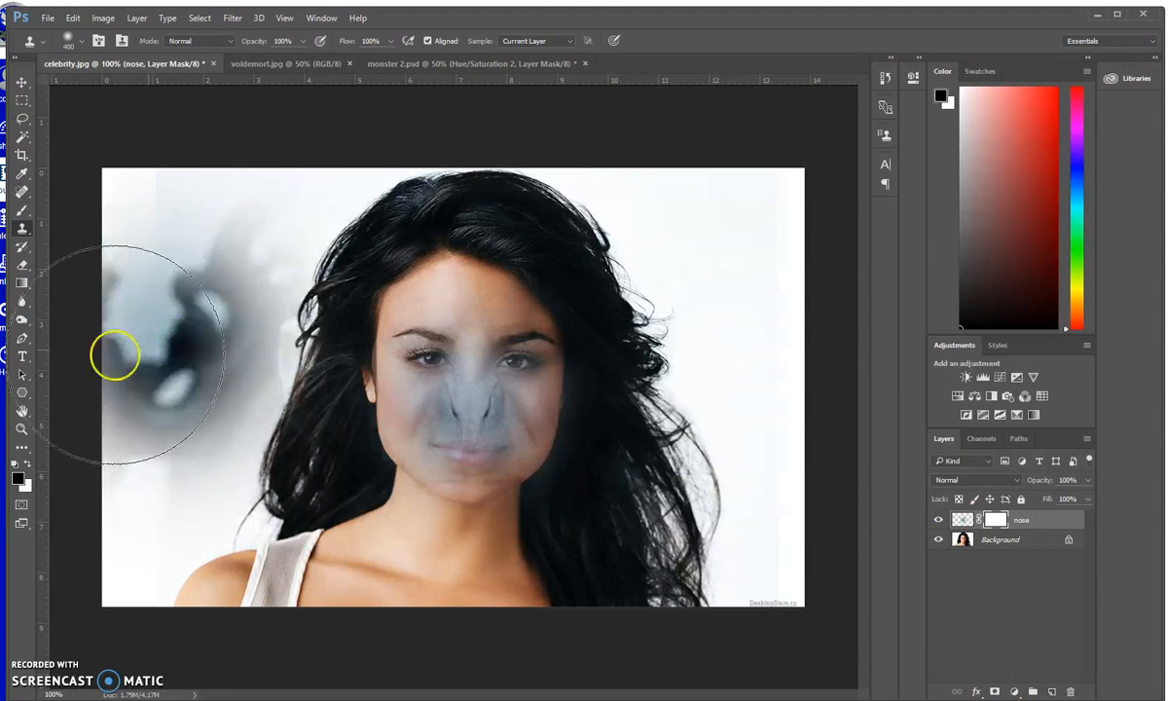
click(19, 213)
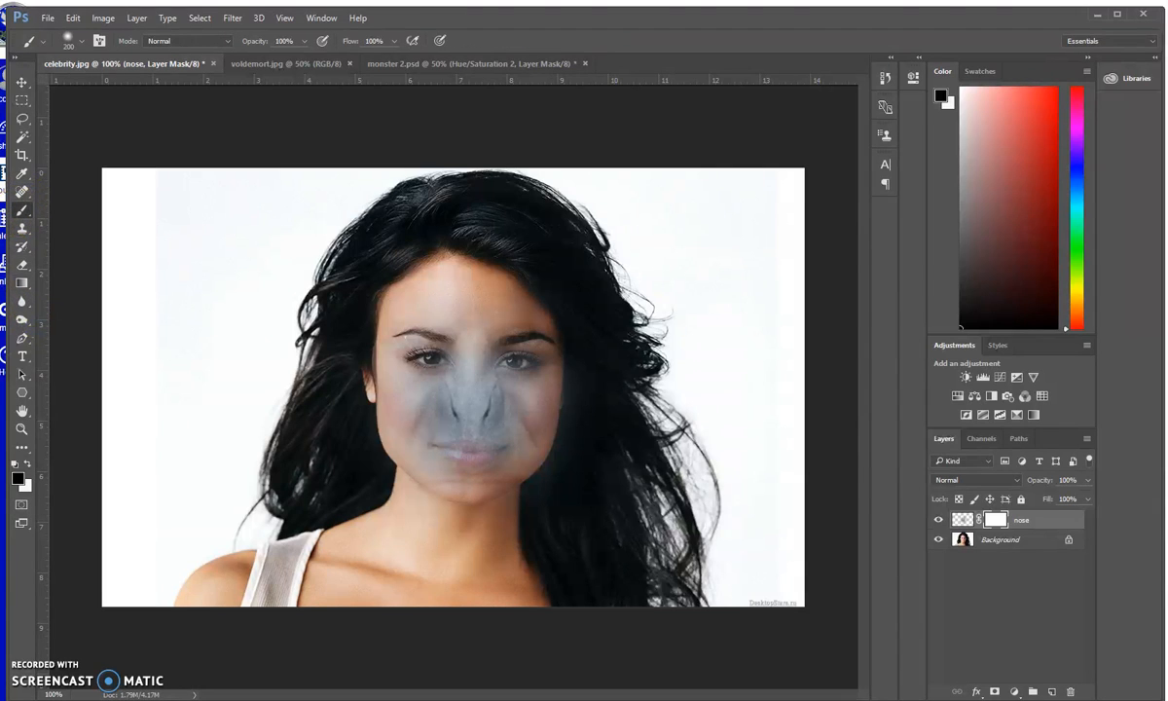
click(72, 39)
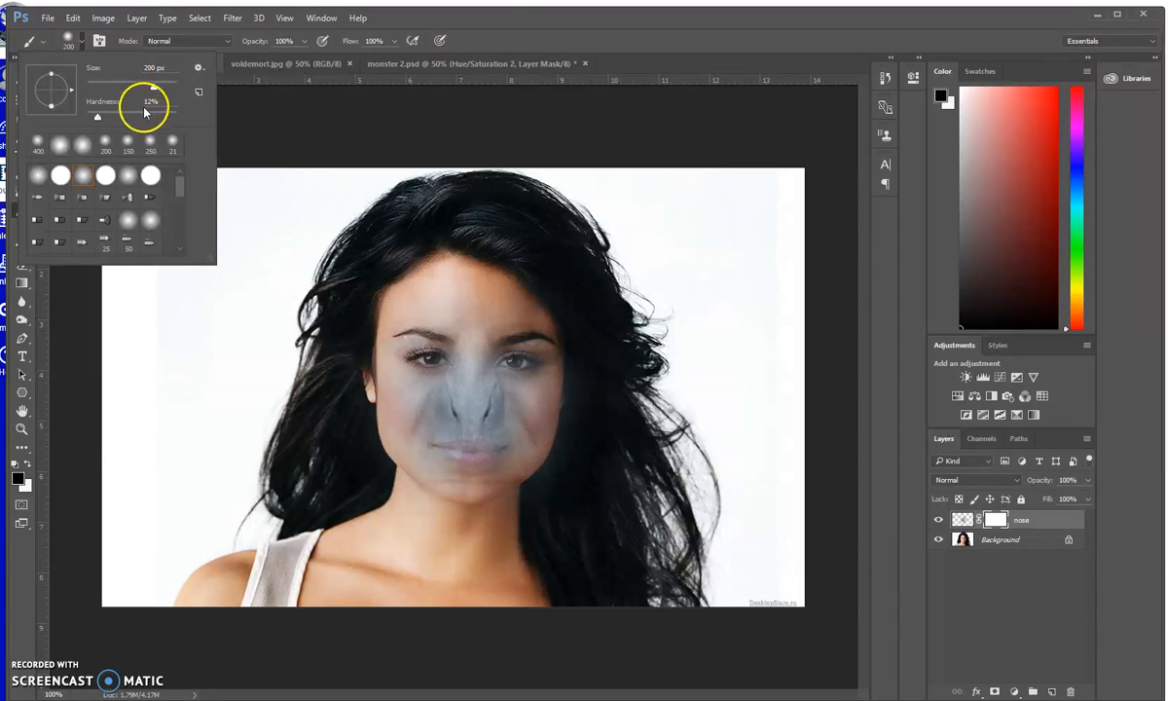
click(517, 20)
click(611, 394)
mouse_move(612, 395)
mouse_down()
mouse_move(576, 323)
mouse_move(540, 331)
mouse_move(538, 300)
mouse_move(469, 273)
mouse_move(405, 287)
mouse_move(365, 312)
mouse_move(342, 409)
mouse_move(386, 503)
mouse_move(451, 535)
mouse_move(522, 537)
mouse_move(556, 483)
mouse_move(511, 508)
mouse_move(471, 513)
mouse_move(468, 499)
mouse_up()
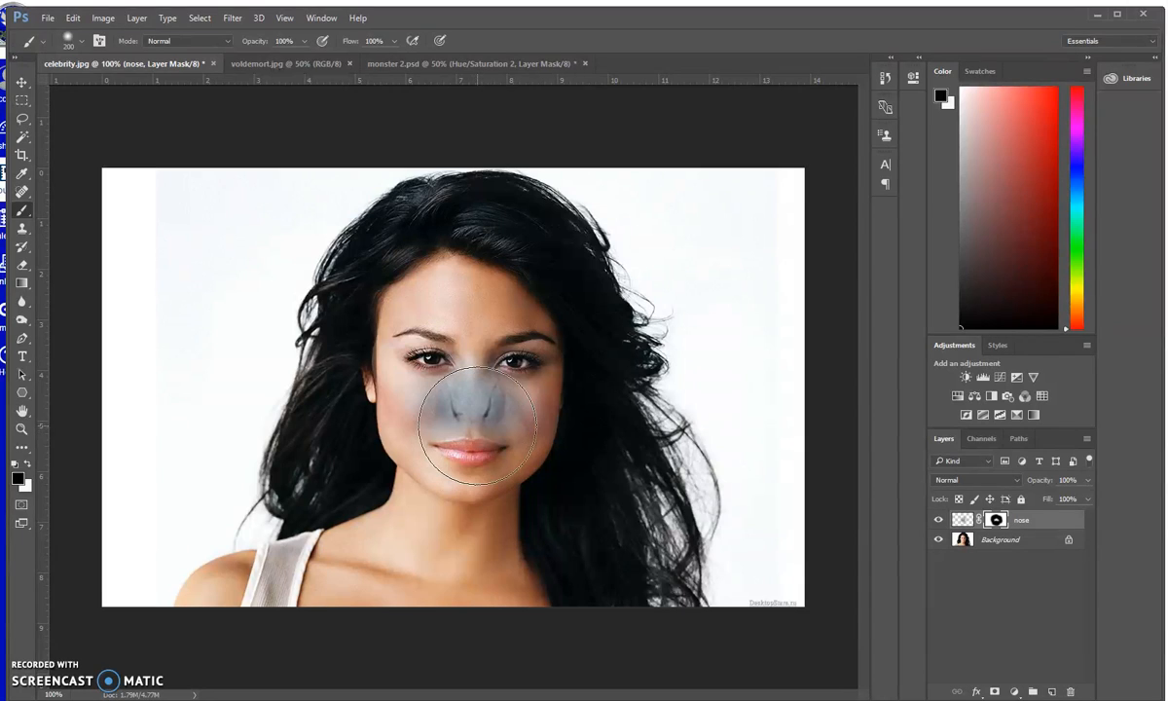
Paint white on the nose layer's mask with a 60 px brush to restore the nostrils and centre of the cloned nose
click(27, 464)
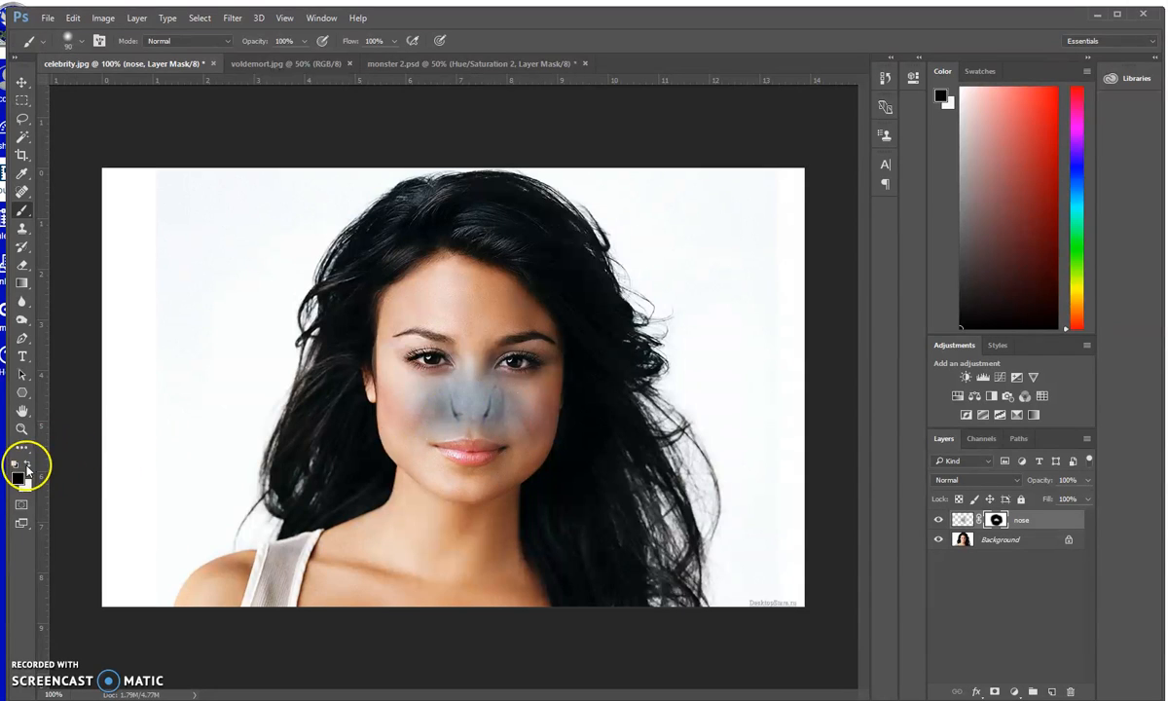
mouse_move(468, 397)
mouse_down()
mouse_move(458, 412)
mouse_move(482, 409)
mouse_up()
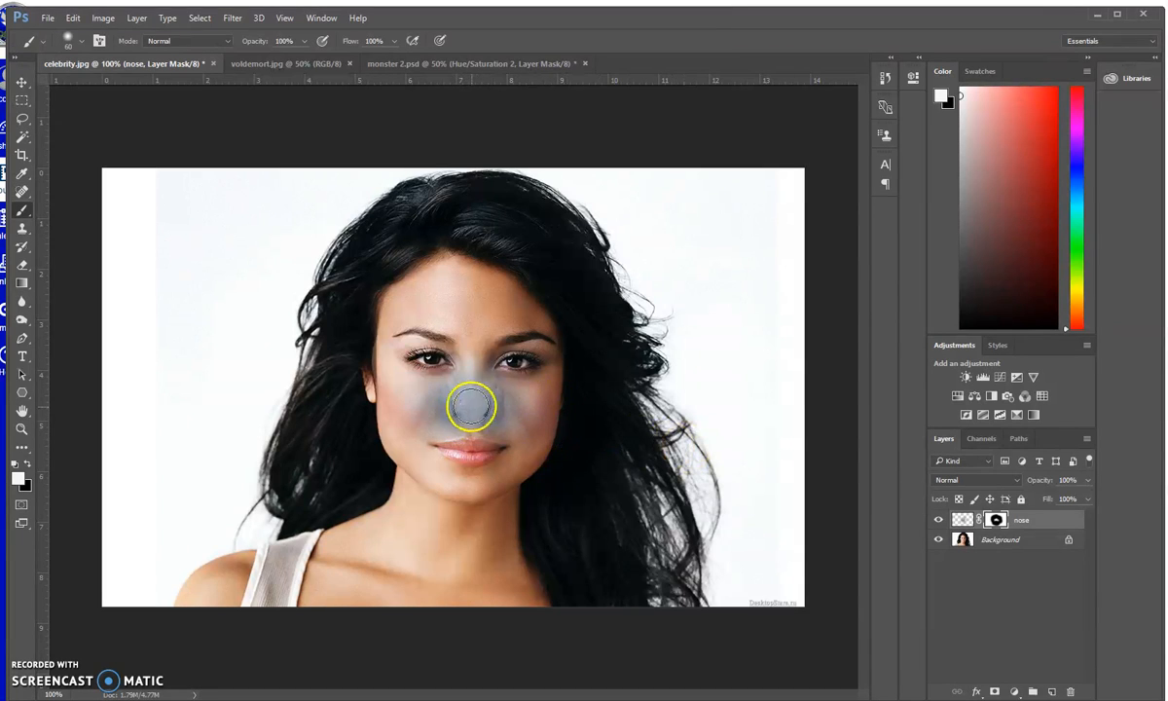
drag(488, 395, 467, 397)
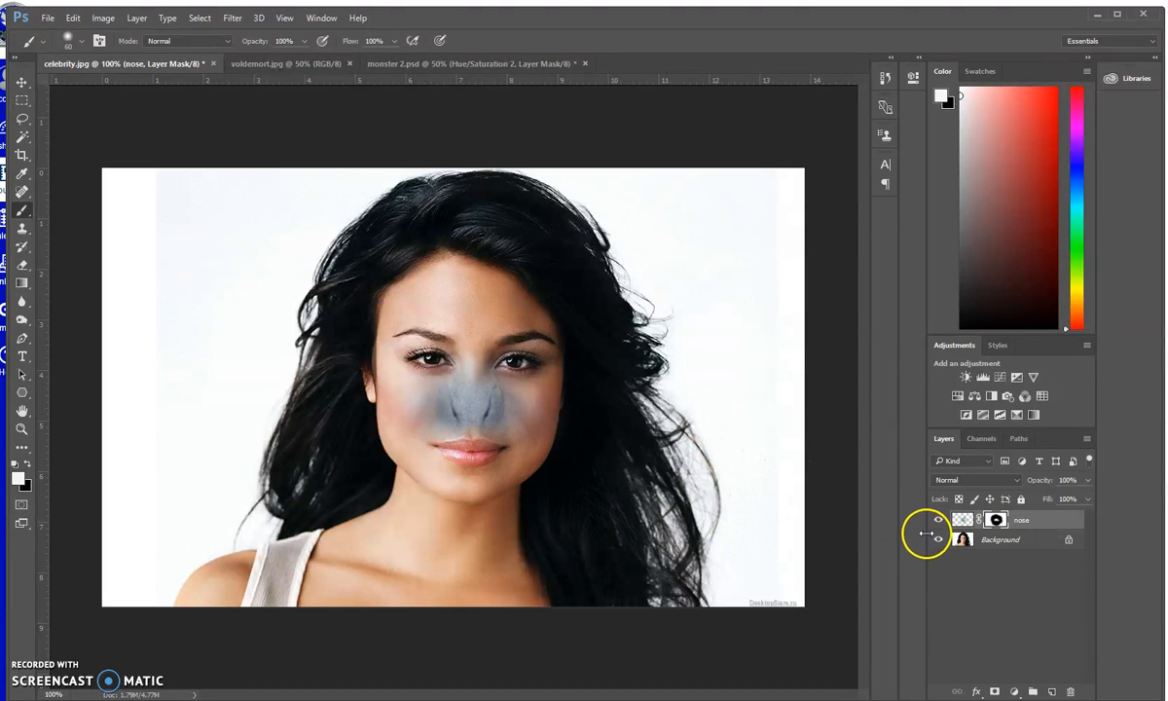
Add a Hue/Saturation adjustment directly above the Background and set its Hue to +180
click(966, 546)
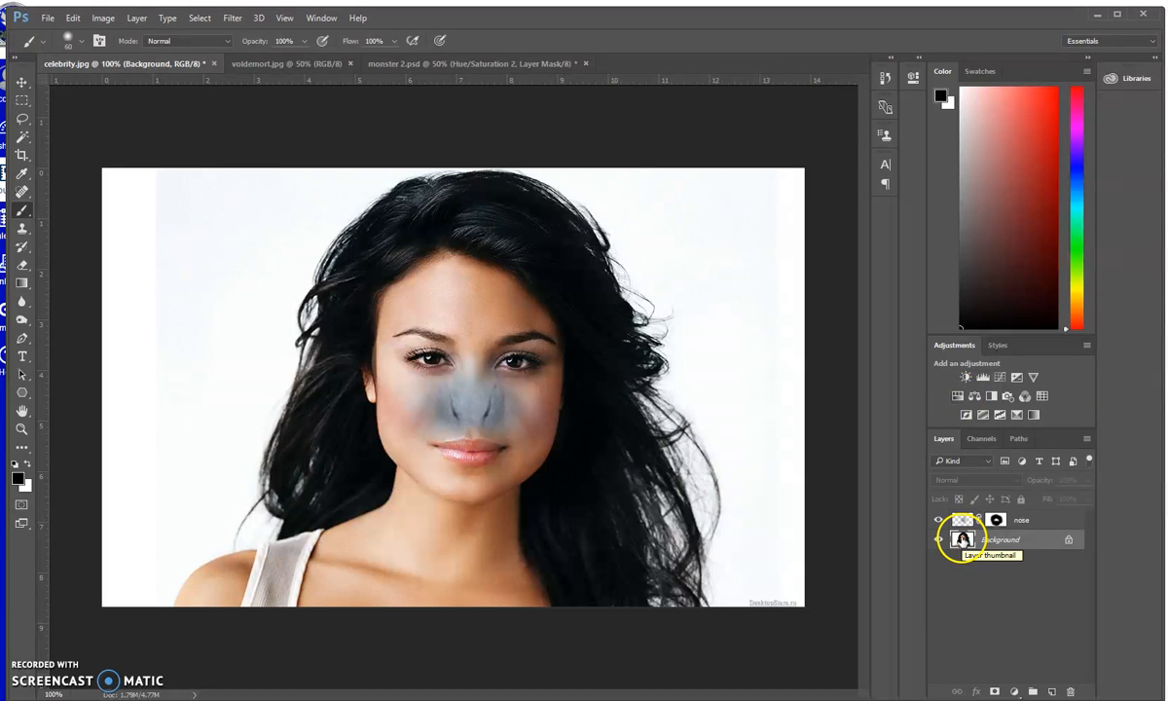
click(958, 396)
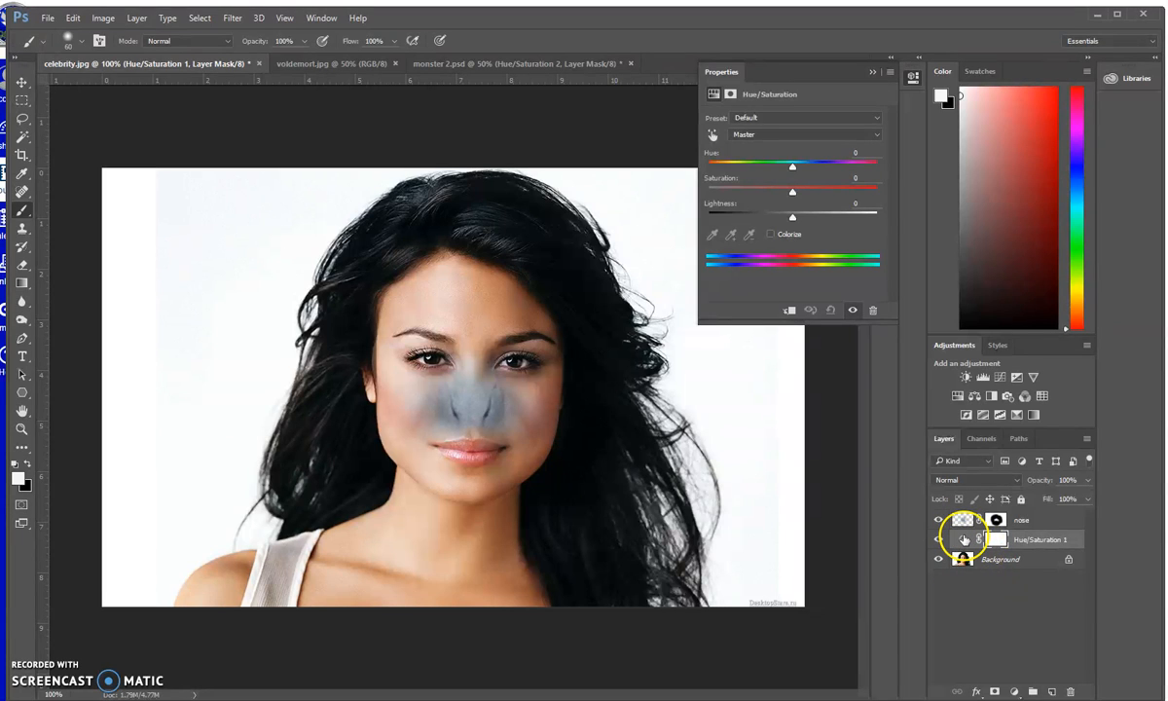
drag(792, 167, 881, 181)
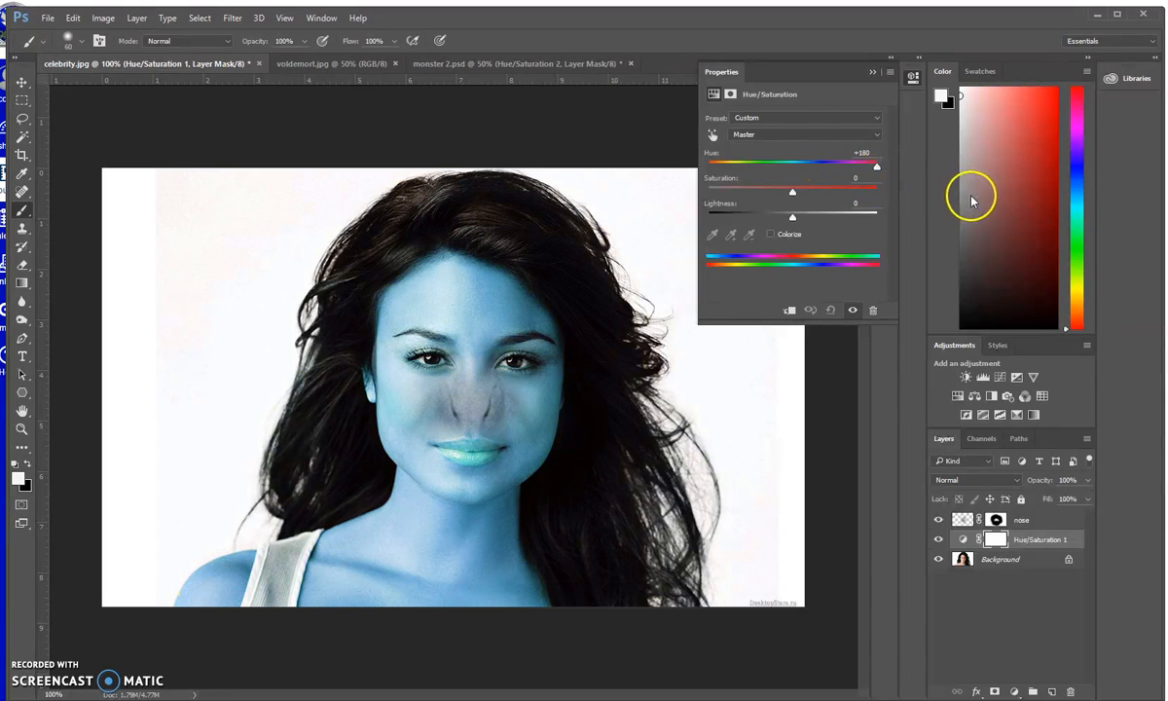
mouse_move(468, 402)
mouse_down()
mouse_move(507, 402)
mouse_move(486, 434)
mouse_move(519, 443)
mouse_up()
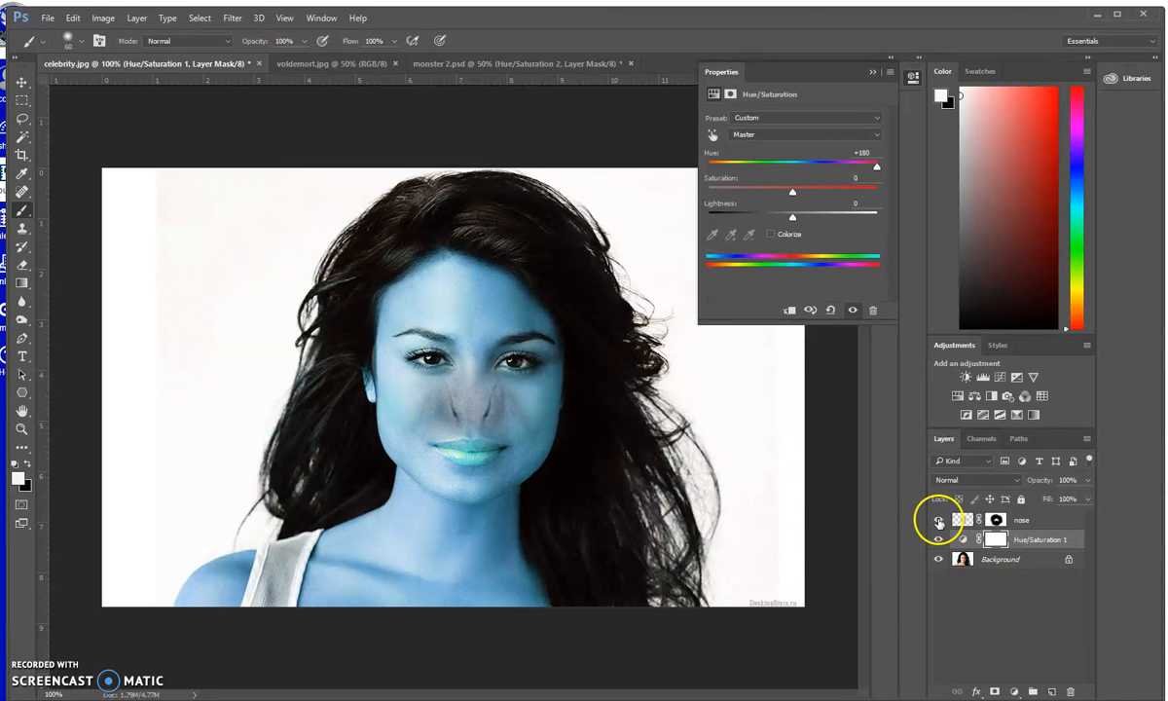
Select the nose layer's pixels and add a Hue/Saturation adjustment masked to them, with Hue +4
click(963, 520)
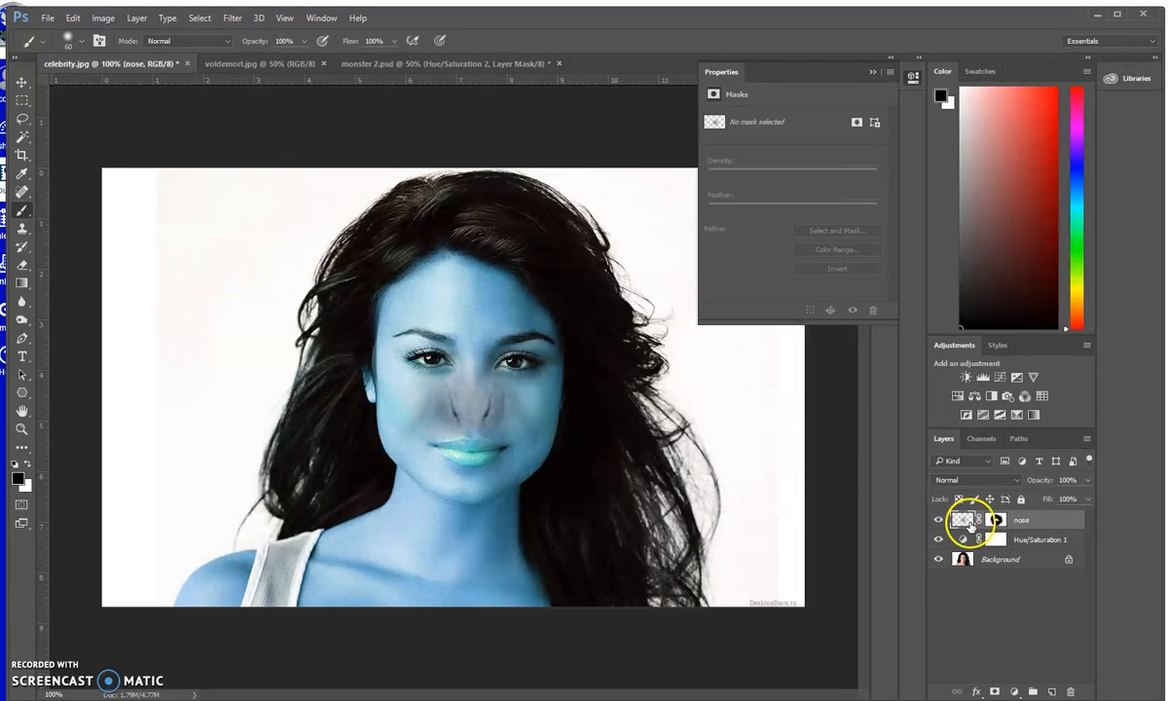
right_click(967, 520)
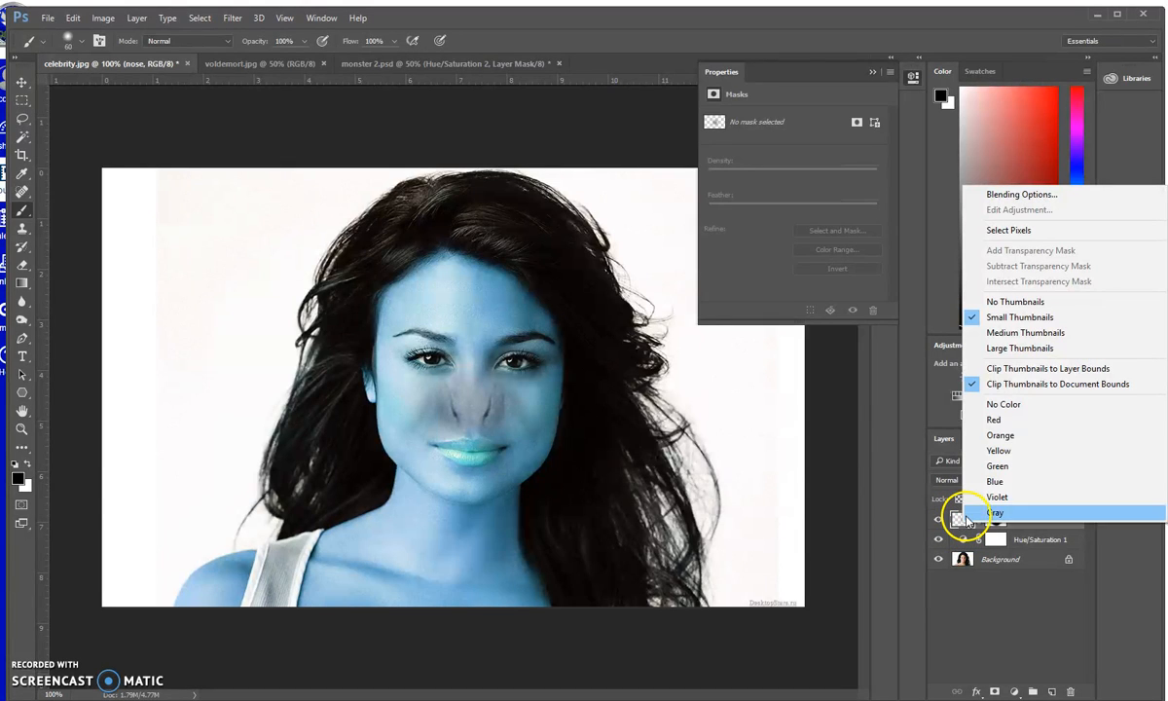
click(1013, 231)
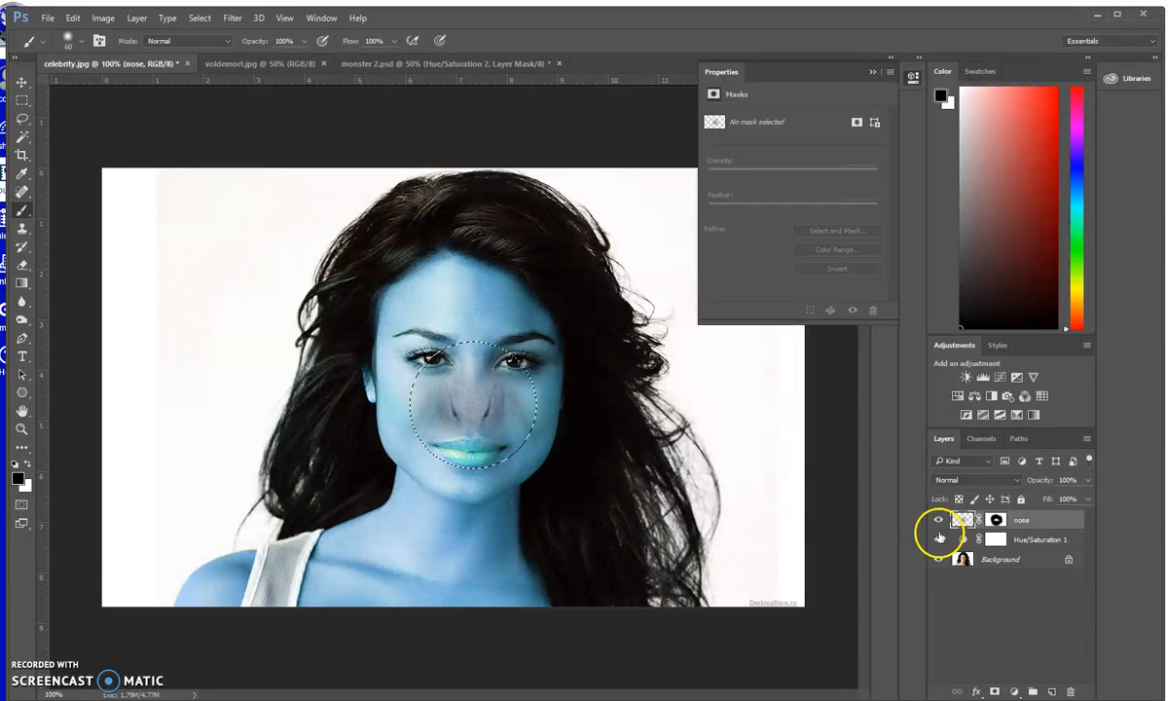
click(958, 397)
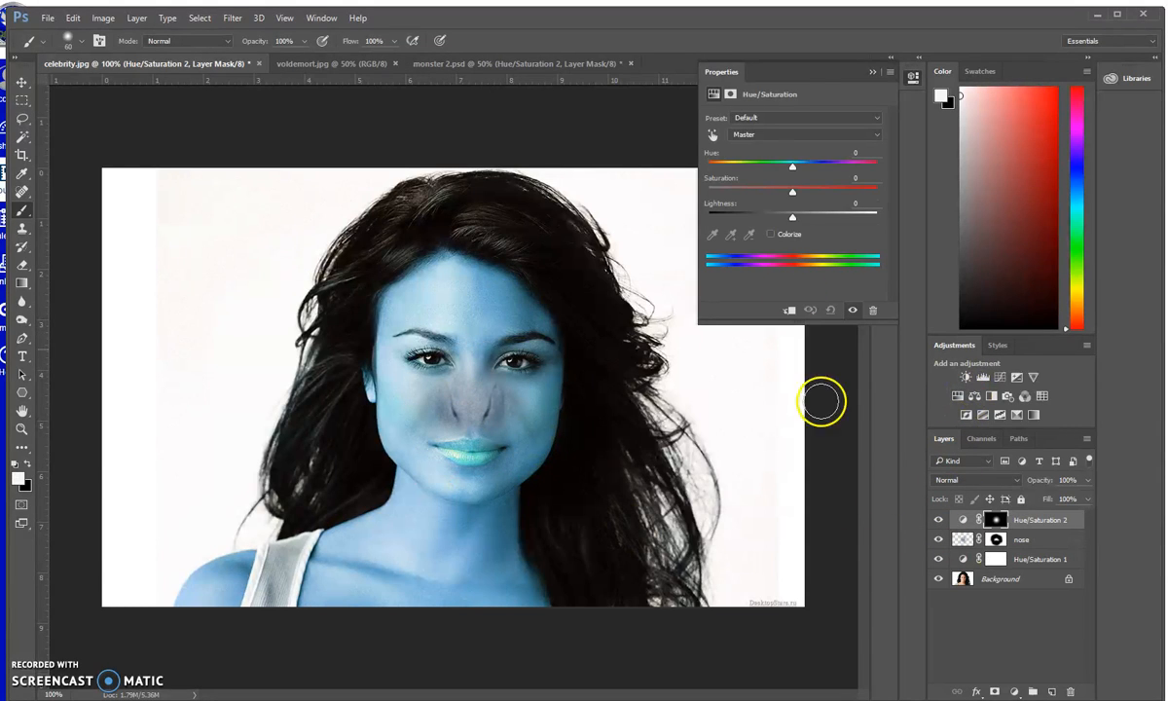
mouse_move(795, 169)
mouse_down()
mouse_move(827, 169)
mouse_move(704, 182)
mouse_move(879, 192)
mouse_move(806, 188)
mouse_up()
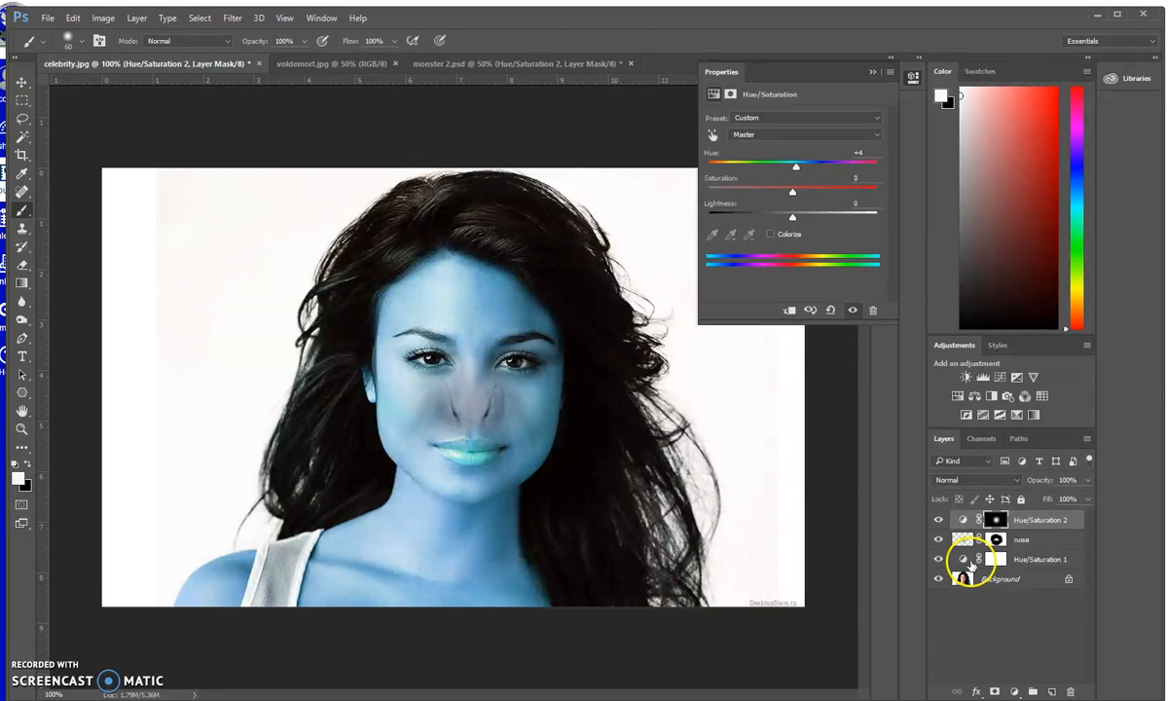
Set the Hue of the Hue/Saturation 1 adjustment to +106 to turn the woman's skin green
click(967, 561)
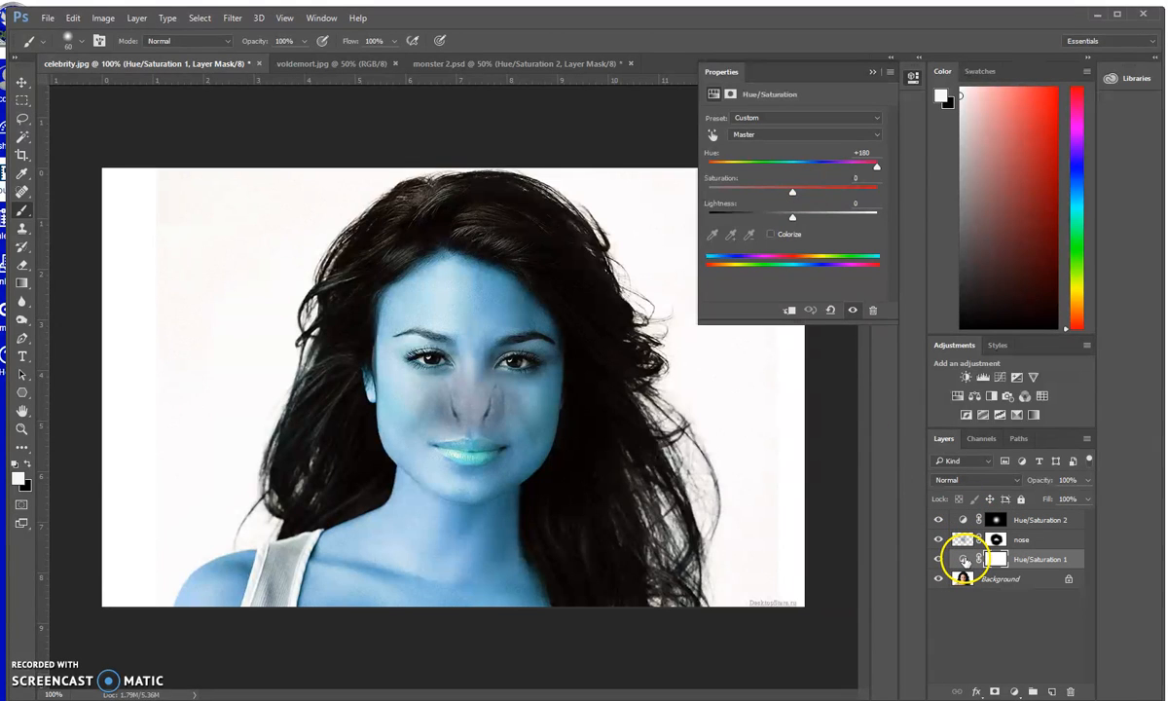
click(965, 561)
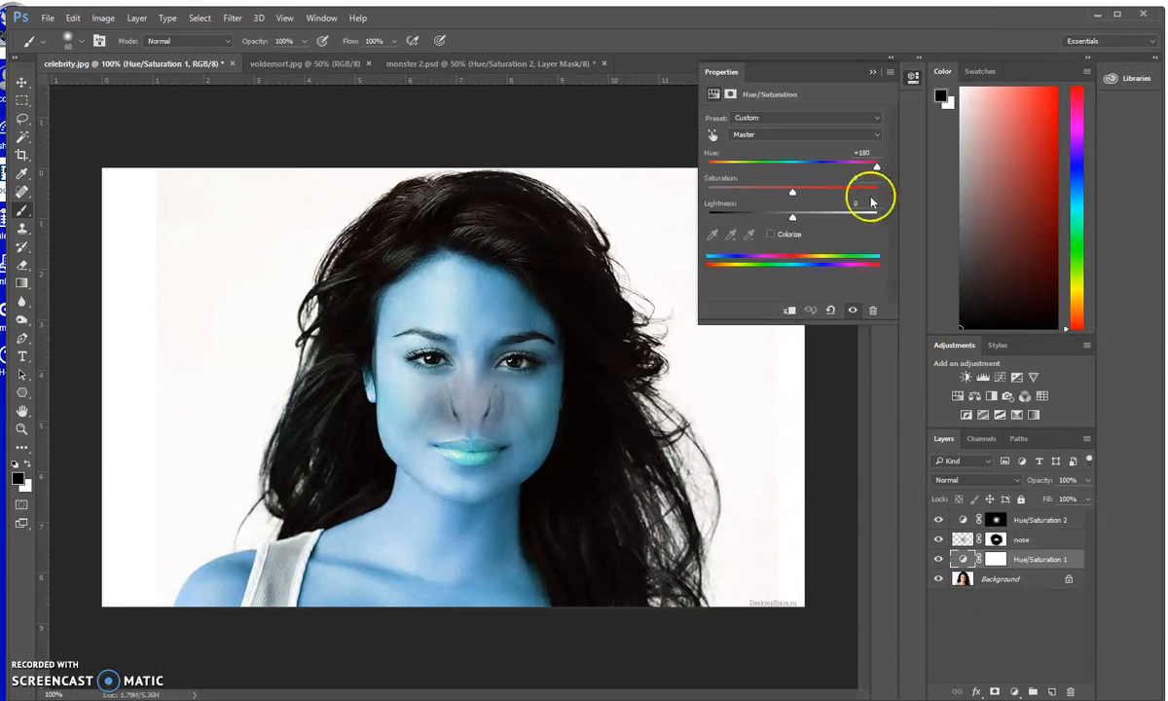
drag(877, 168, 852, 176)
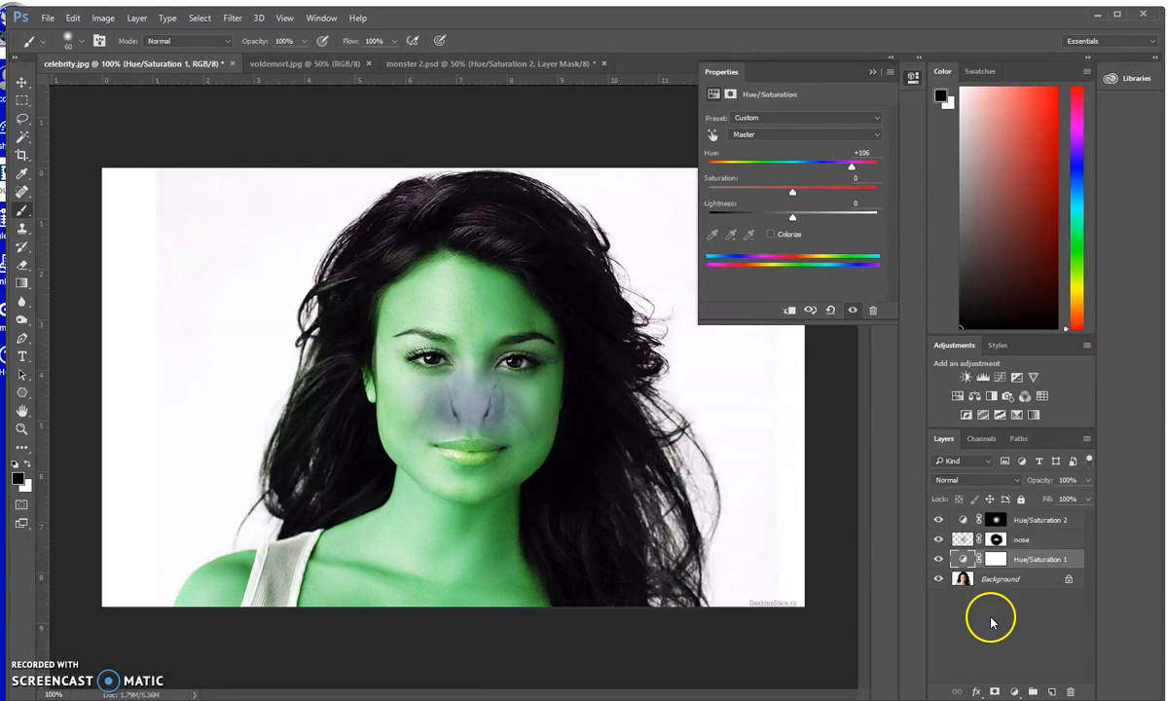
Hide the Hue/Saturation 2 adjustment and add a layer named "nose color" above the nose layer, in Overlay blend mode
click(971, 541)
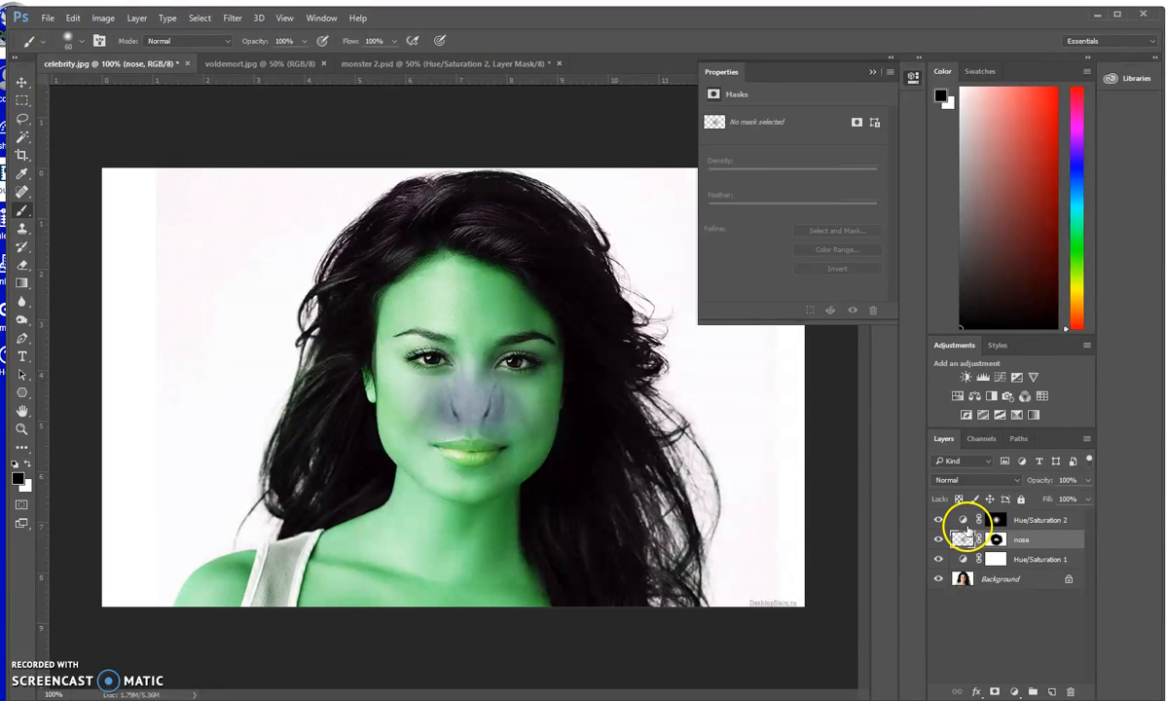
click(1057, 691)
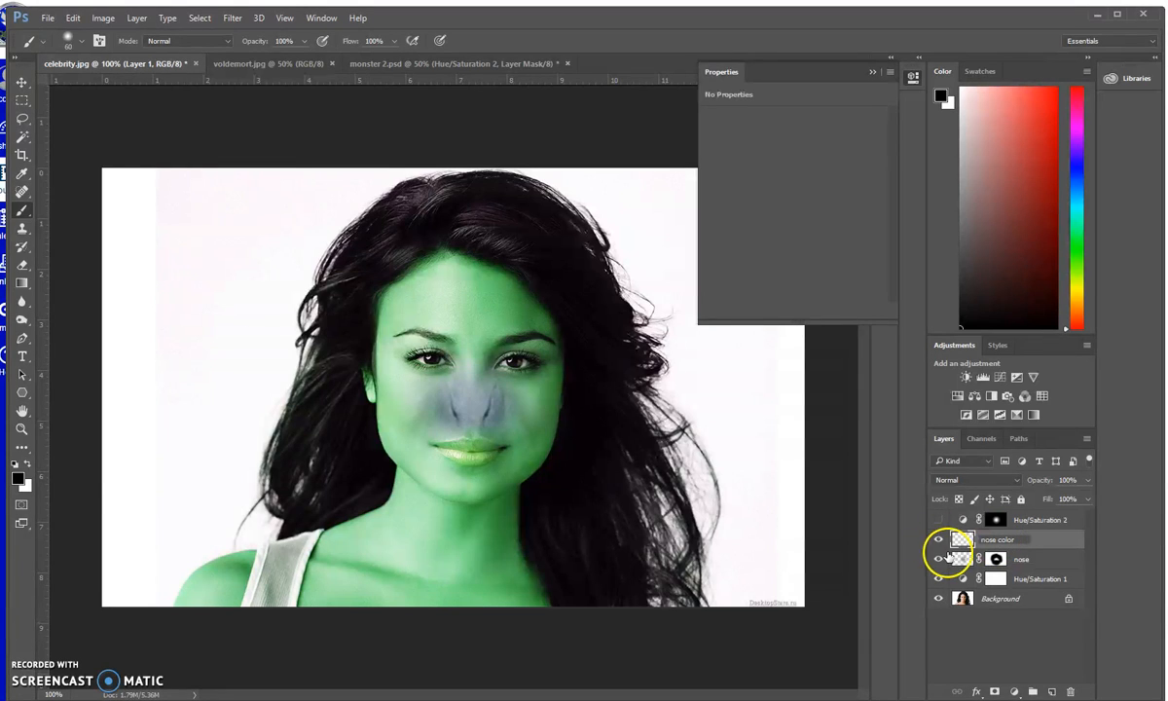
key(Return)
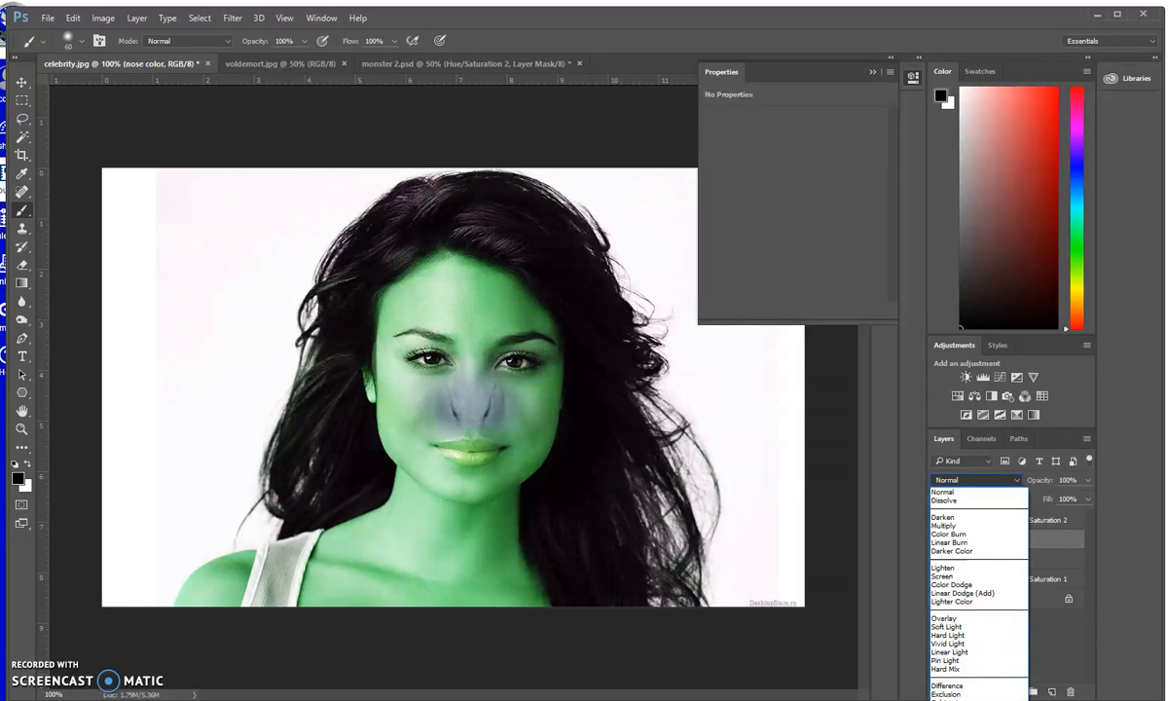
click(949, 619)
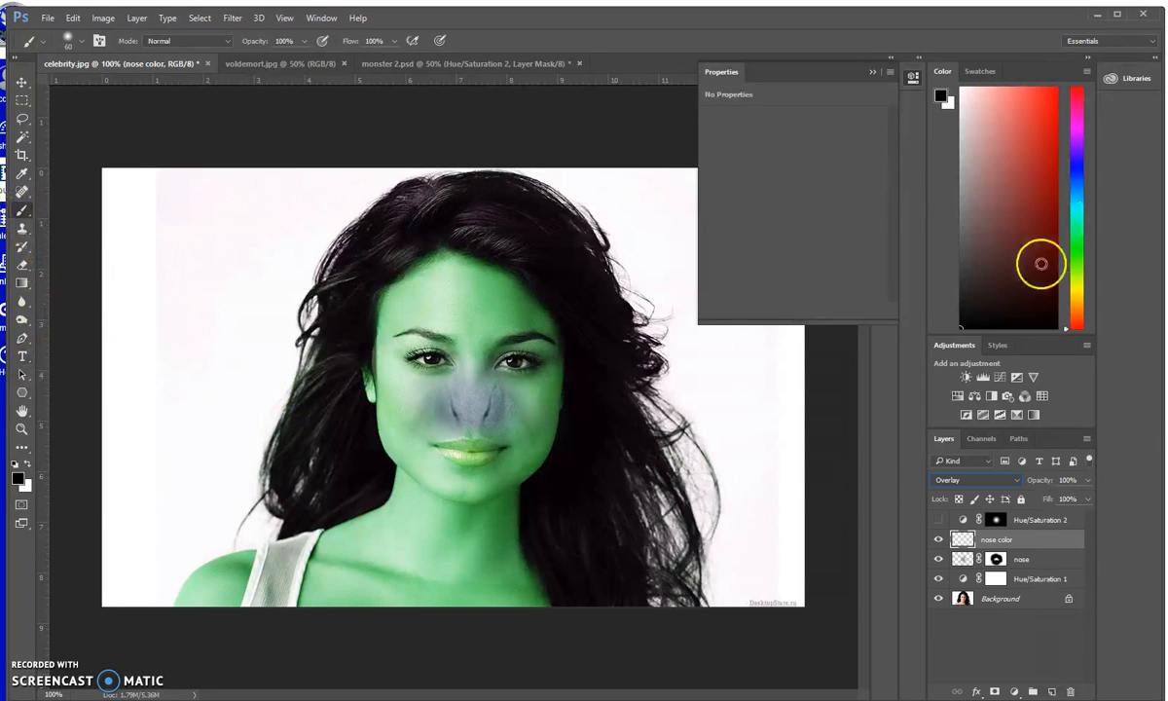
Paint dark green over the cloned nose on the nose color layer and lower the layer's opacity to 65%
click(1075, 247)
click(1053, 213)
mouse_move(473, 422)
mouse_down()
mouse_move(484, 396)
mouse_move(456, 396)
mouse_move(483, 385)
mouse_move(493, 414)
mouse_move(456, 418)
mouse_move(435, 399)
mouse_move(472, 370)
mouse_move(498, 412)
mouse_move(519, 410)
mouse_up()
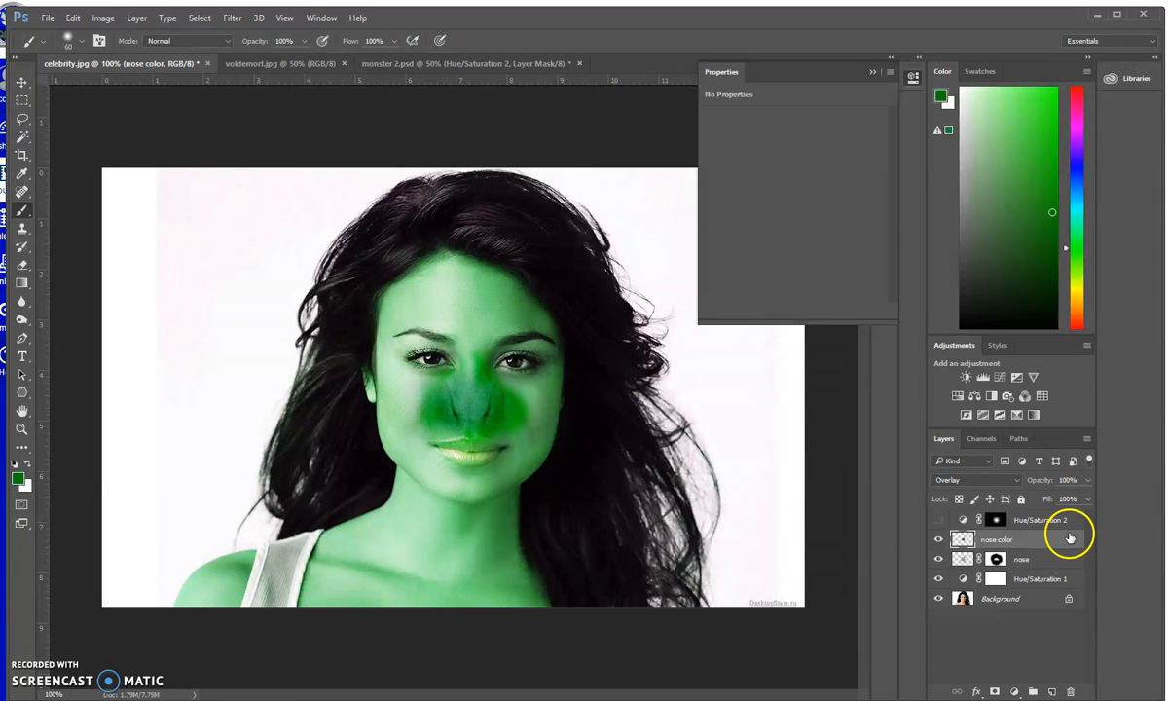
click(1088, 481)
drag(1087, 500, 1054, 505)
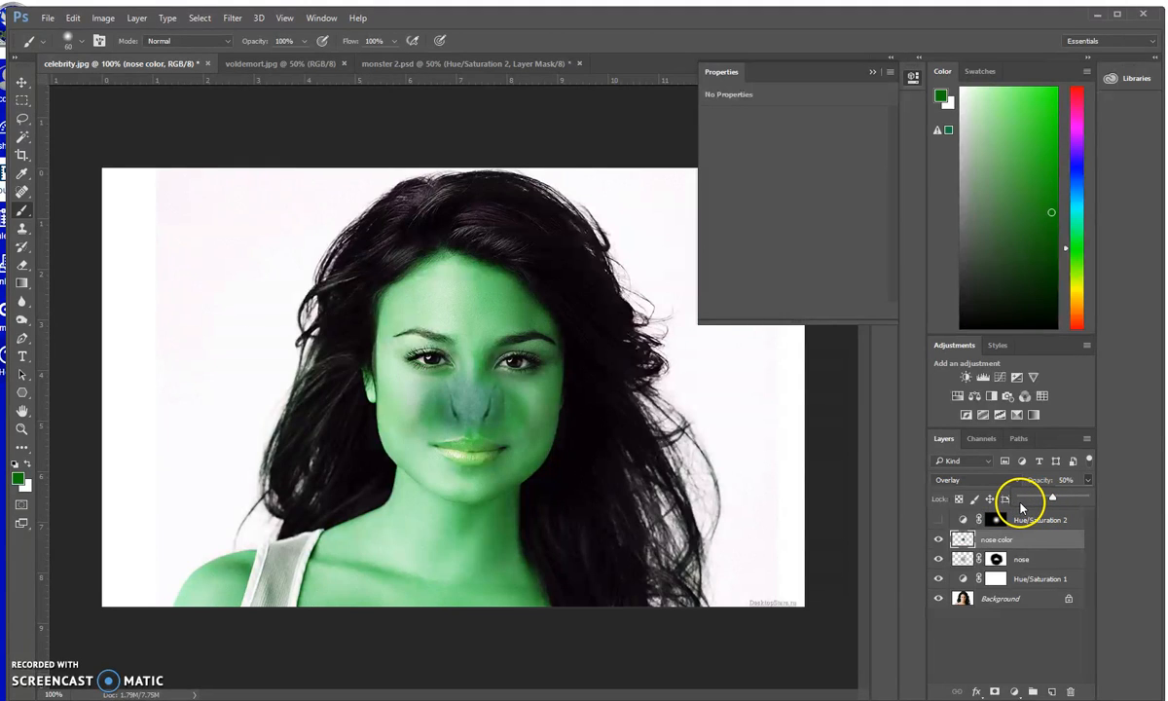
drag(1061, 500, 1063, 499)
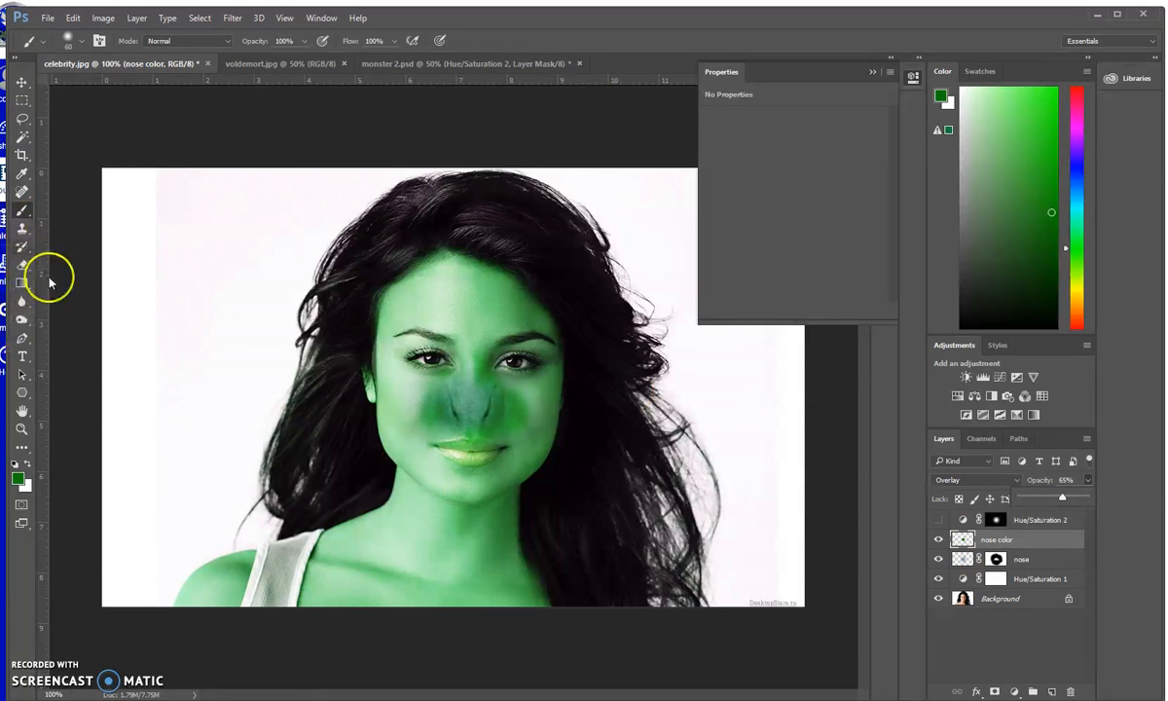
Add a mask to the nose color layer and paint black on it around the nose with a 150 px brush
click(994, 691)
click(31, 466)
key(bracketright)
key(bracketright)
key(bracketright)
key(bracketright)
key(bracketright)
key(bracketright)
mouse_move(396, 409)
mouse_down()
mouse_move(380, 363)
mouse_move(414, 326)
mouse_move(474, 314)
mouse_move(581, 374)
mouse_move(542, 396)
mouse_move(553, 446)
mouse_move(535, 464)
mouse_move(479, 484)
mouse_move(449, 471)
mouse_move(473, 477)
mouse_move(455, 477)
mouse_up()
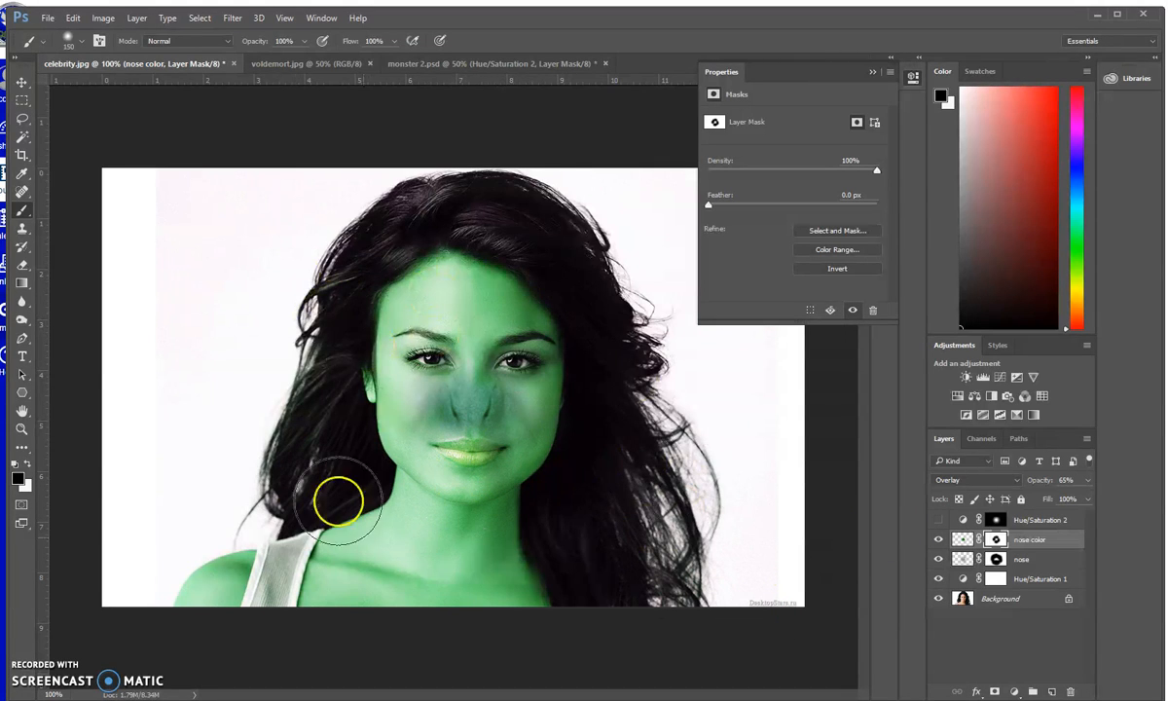
Change the nose color layer's blend mode to Color and paint white on its mask over the nose
click(874, 73)
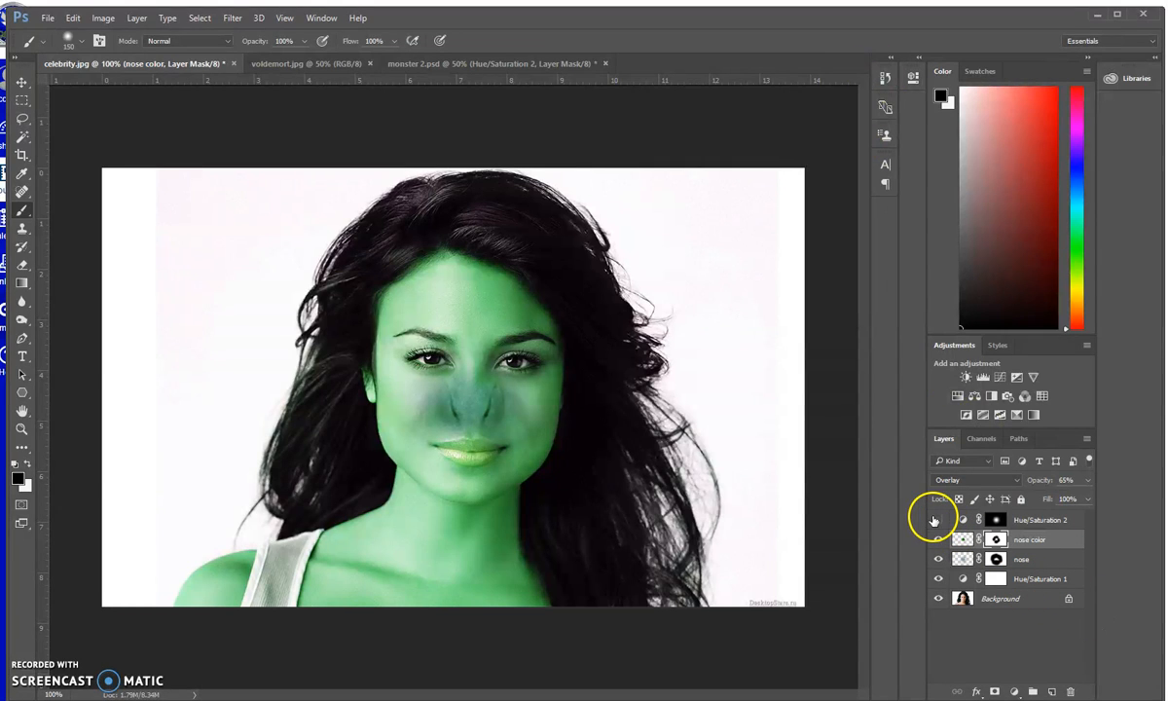
click(1015, 481)
click(944, 700)
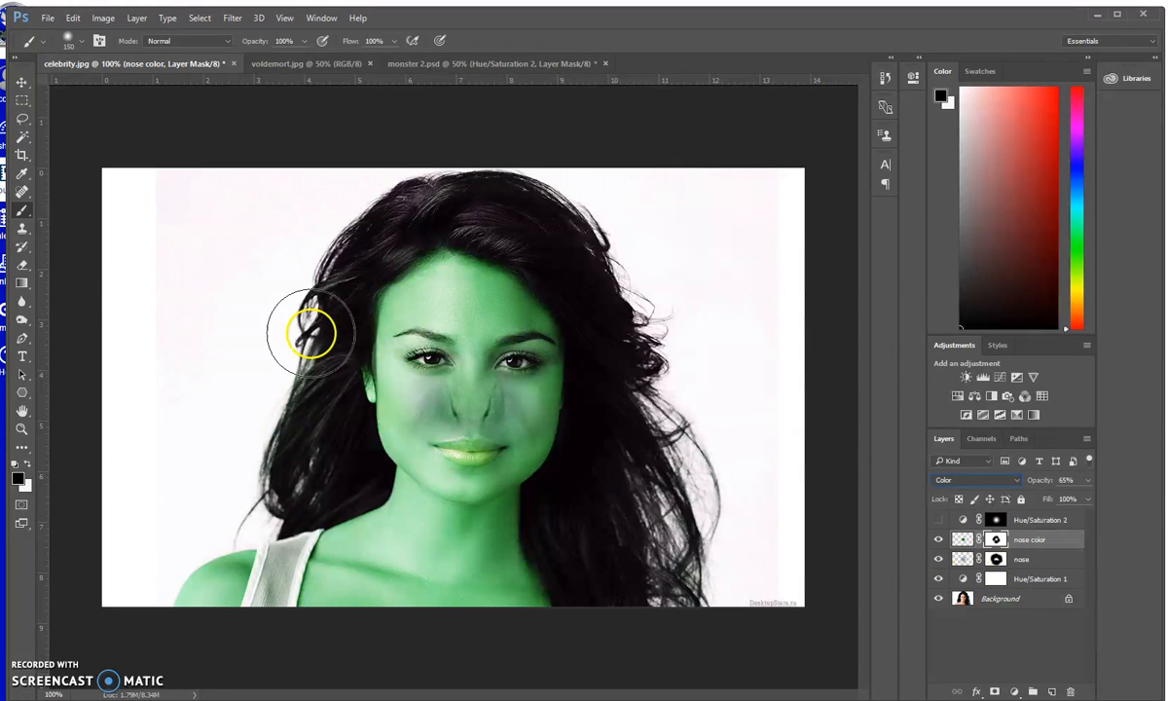
click(27, 465)
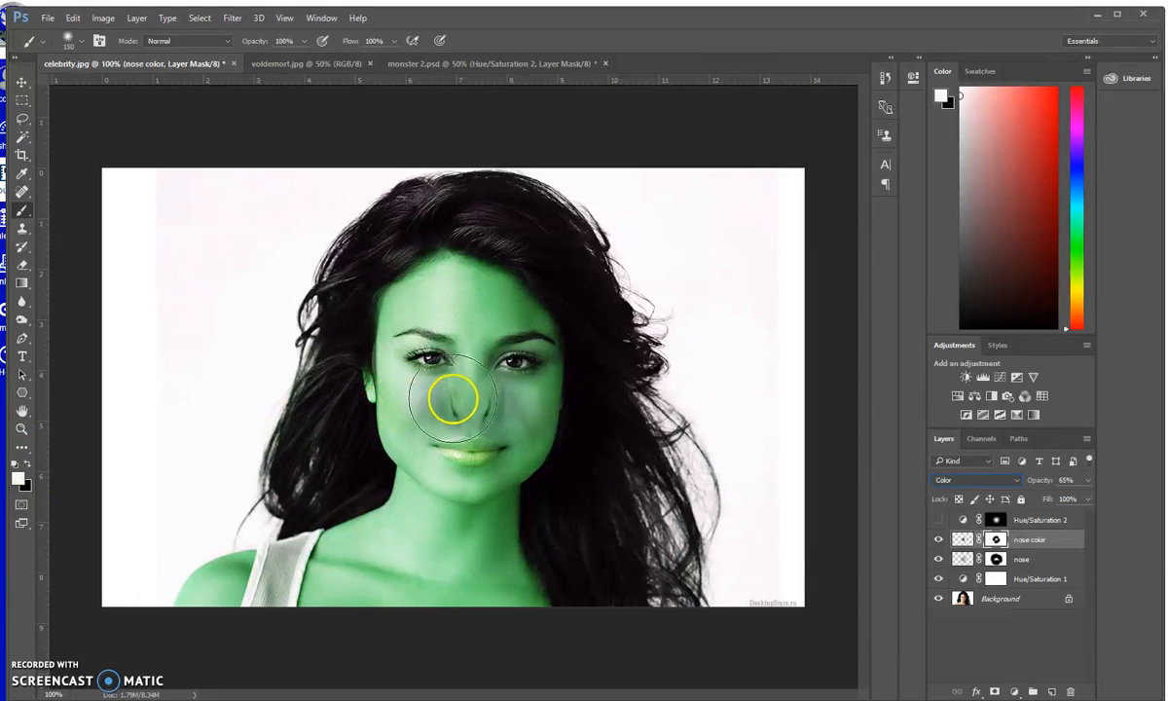
mouse_move(472, 390)
mouse_down()
mouse_move(443, 408)
mouse_move(504, 409)
mouse_move(522, 393)
mouse_up()
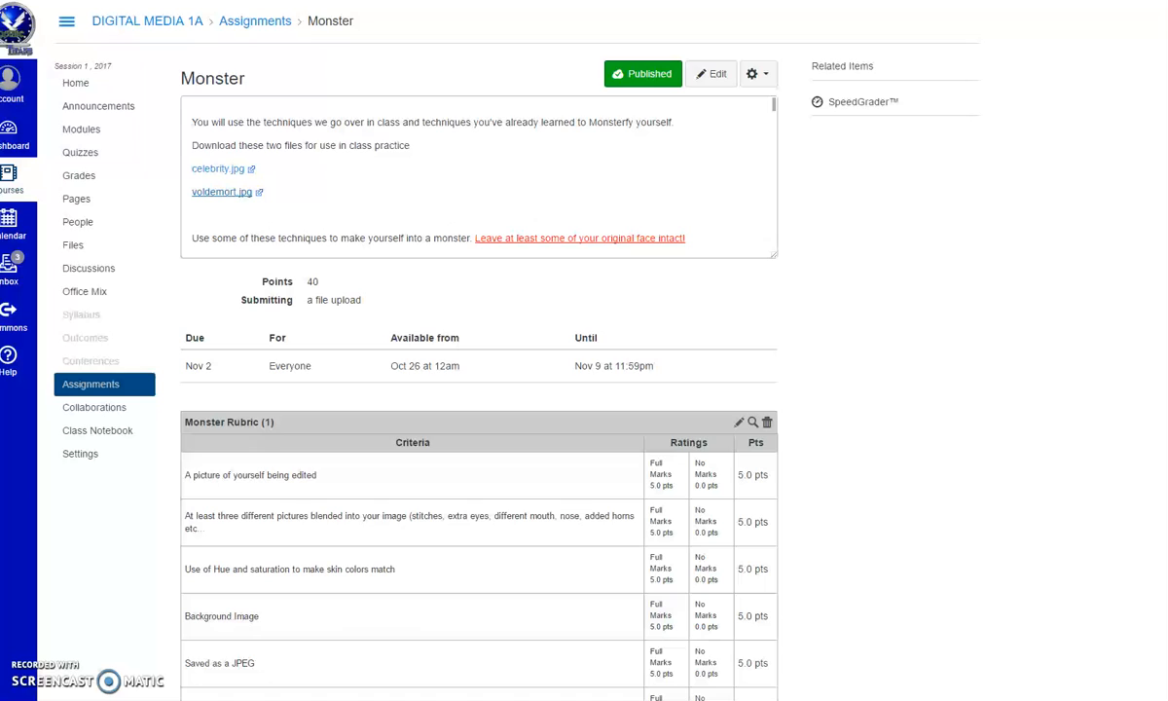
Switch to the Monster assignment page in the browser to read its rubric, and view the finished example monster pictures
scroll(389, 487, down, 3)
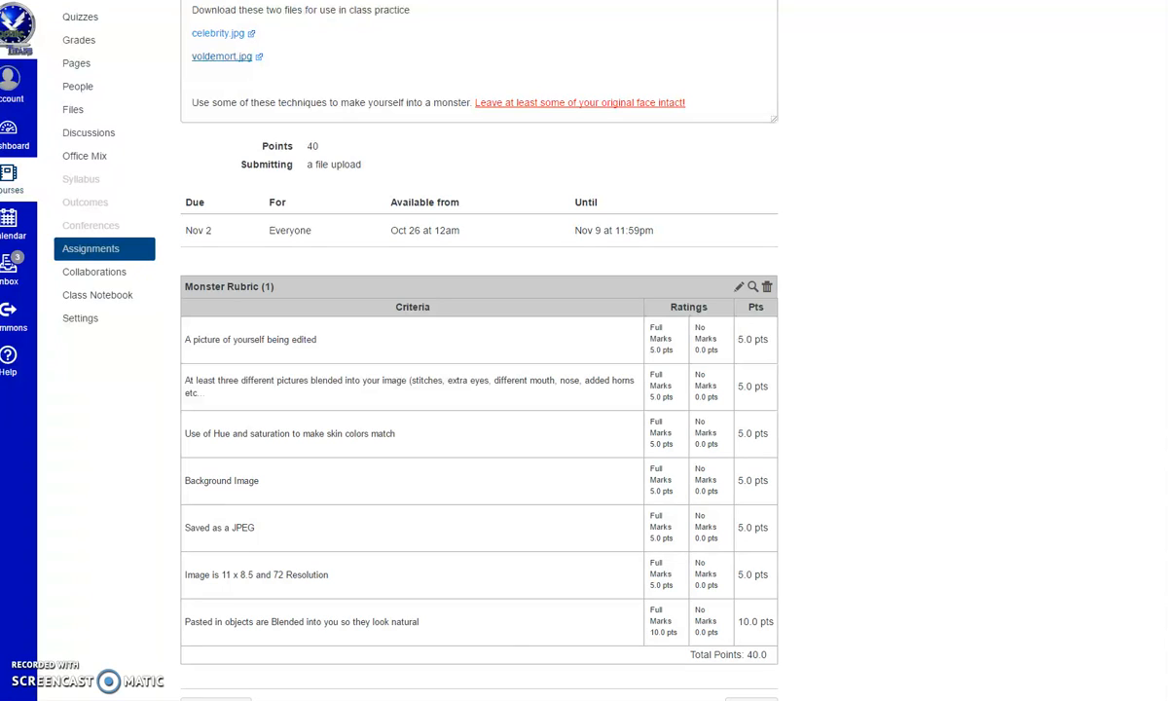
click(443, 682)
double_click(289, 218)
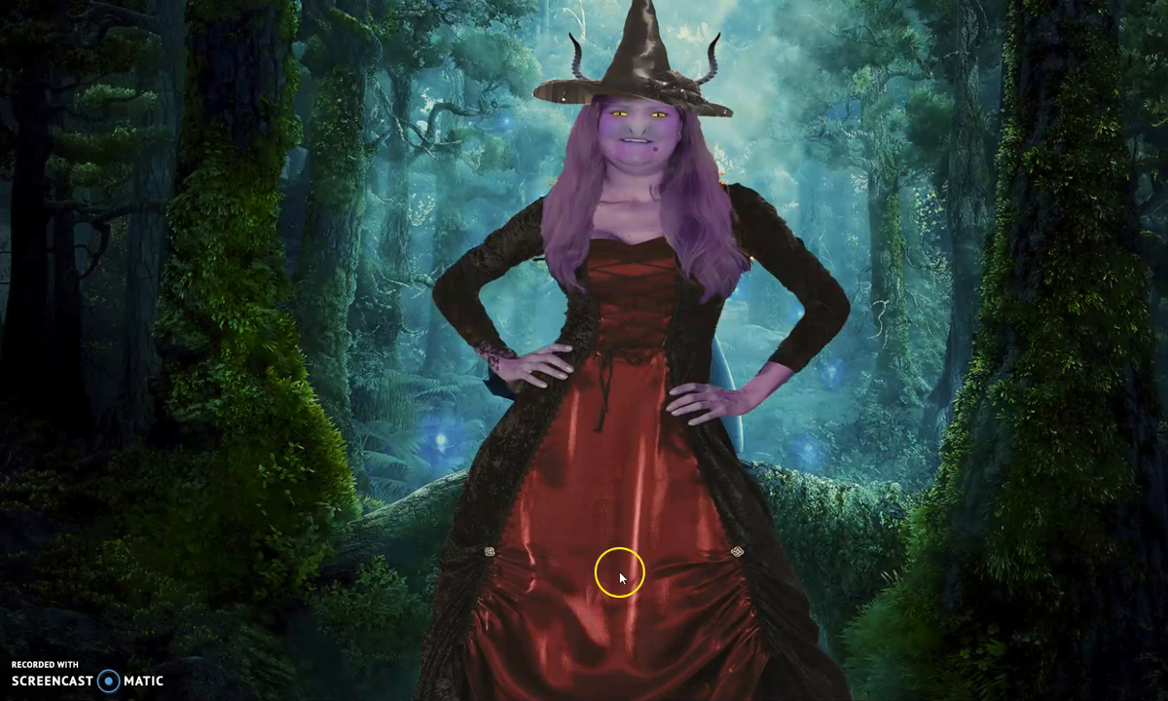
key(Right)
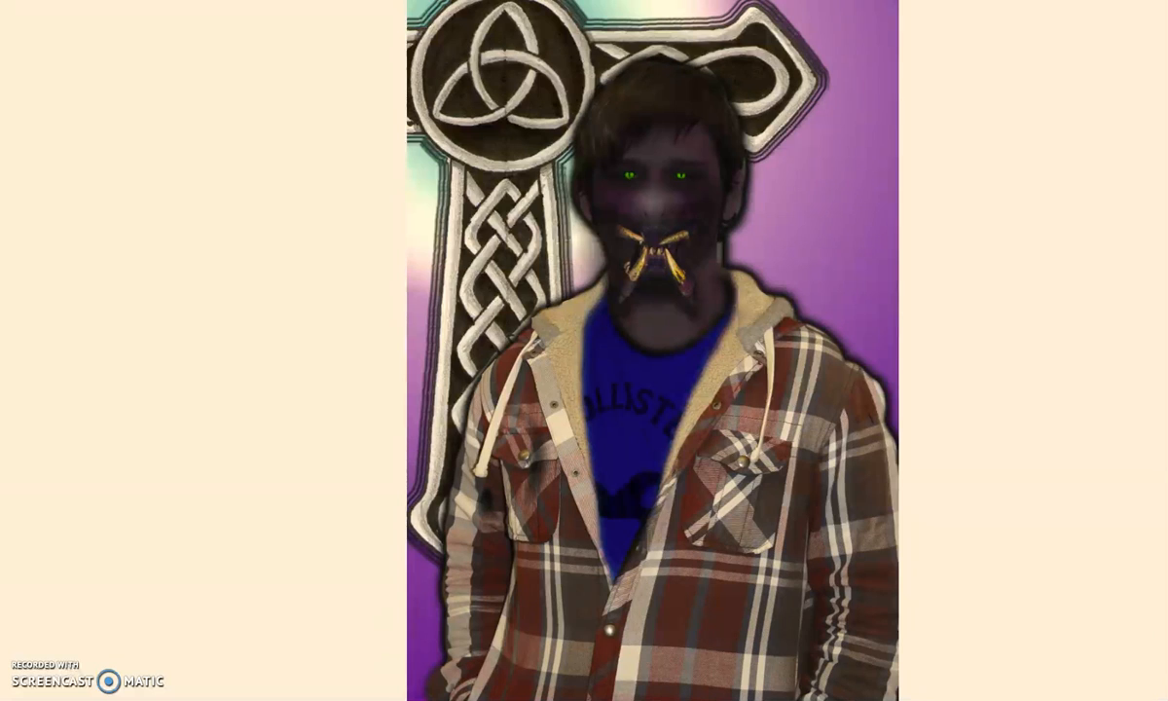